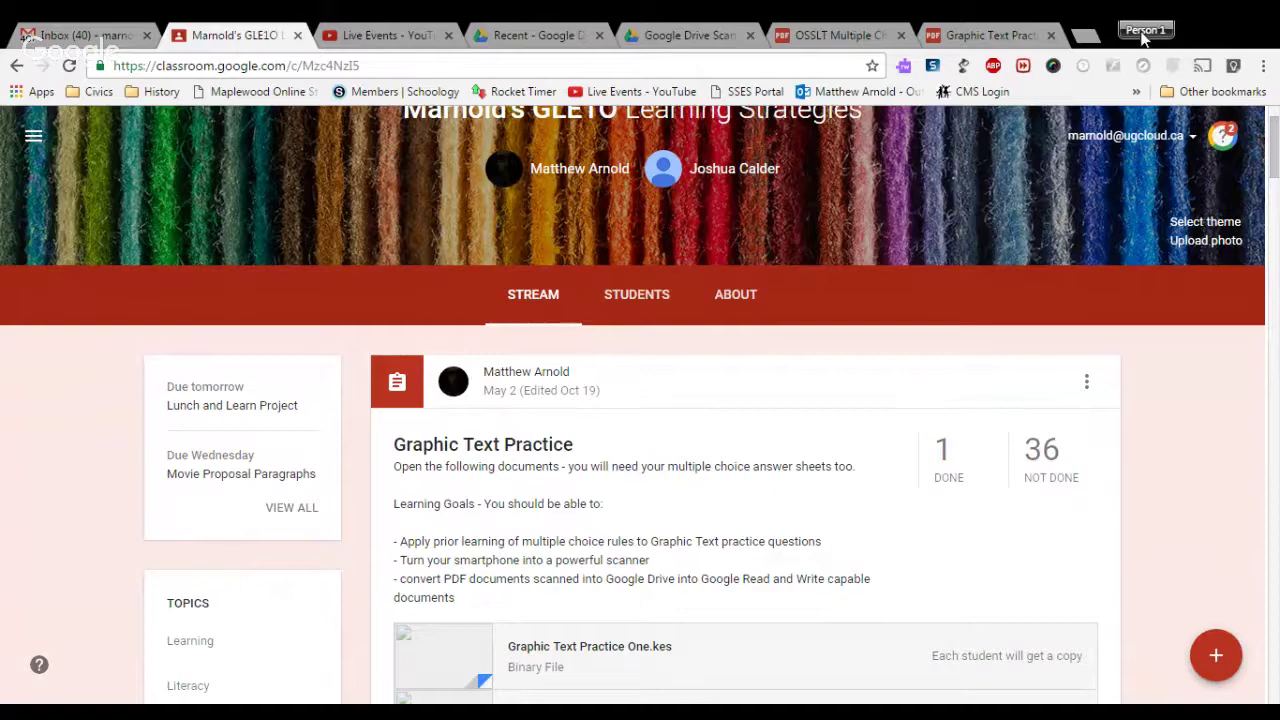
- Enlarge the Graphic Text Practice post and select each of its three learning goals in turn to read them
{"action": "scroll", "coordinate": [851, 384], "scroll_direction": "down", "scroll_amount": 1}
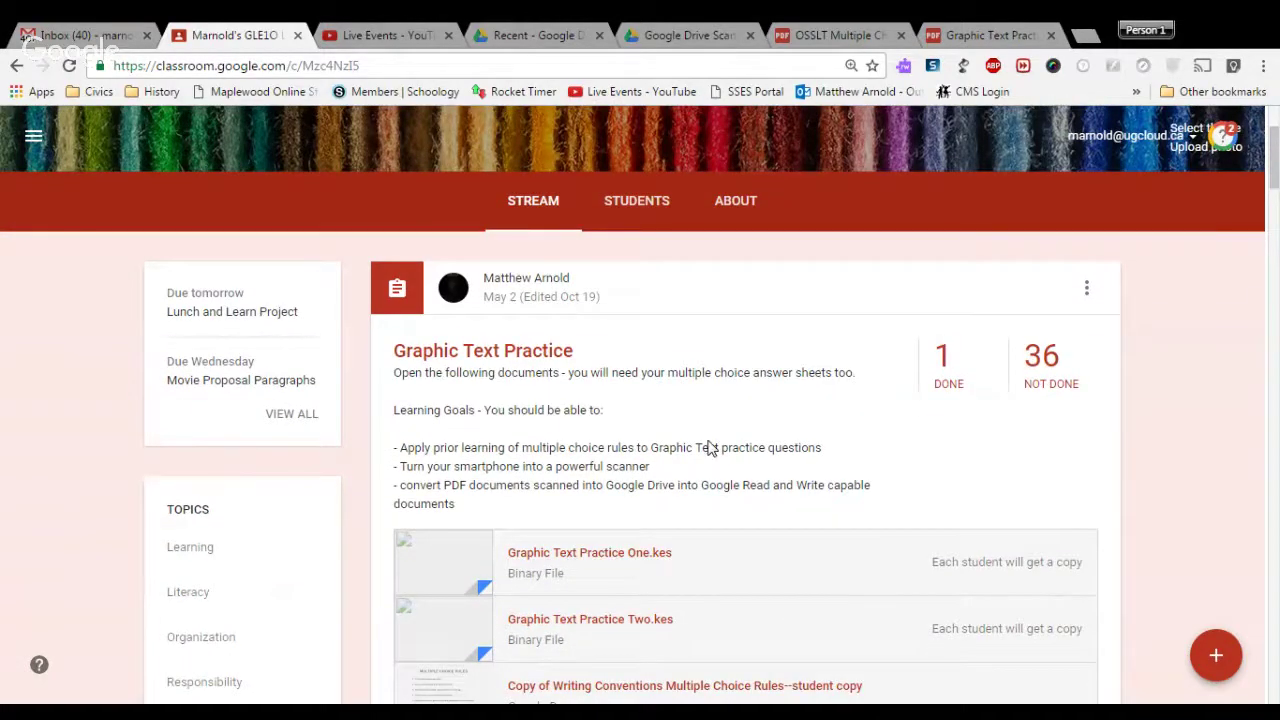
{"action": "key", "text": "ctrl+plus"}
{"action": "key", "text": "ctrl+plus"}
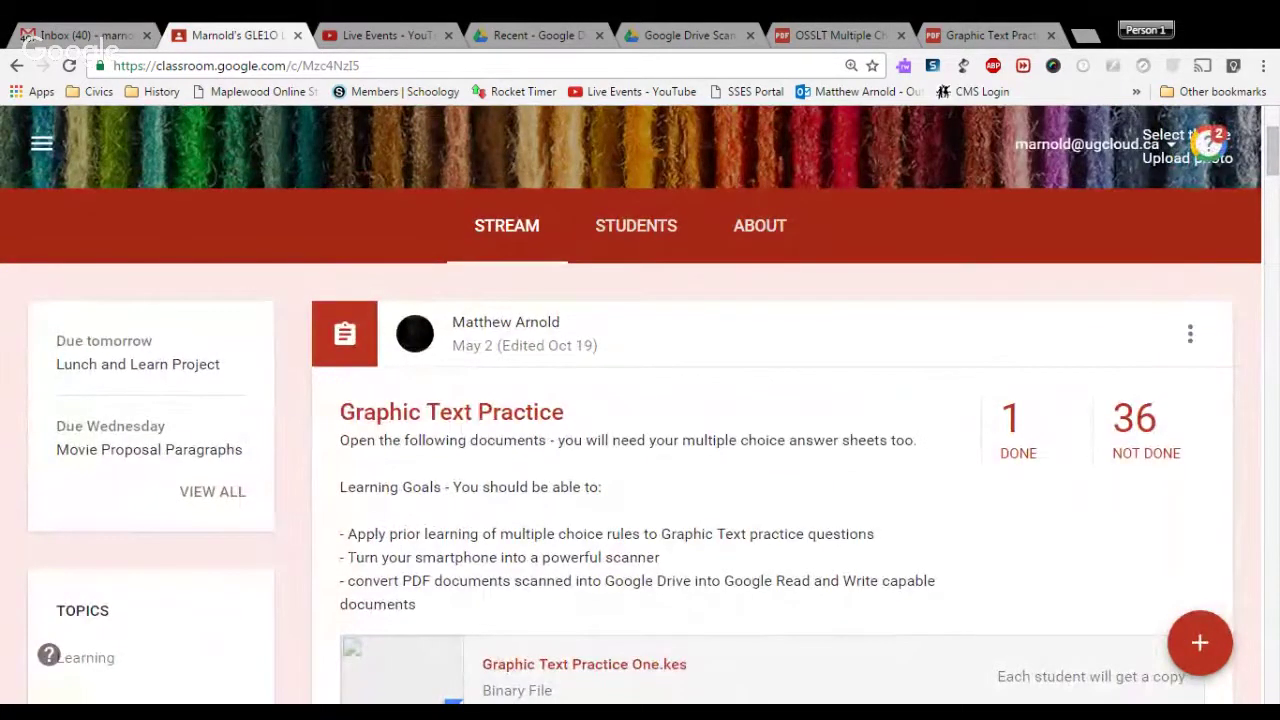
{"action": "triple_click", "coordinate": [404, 533]}
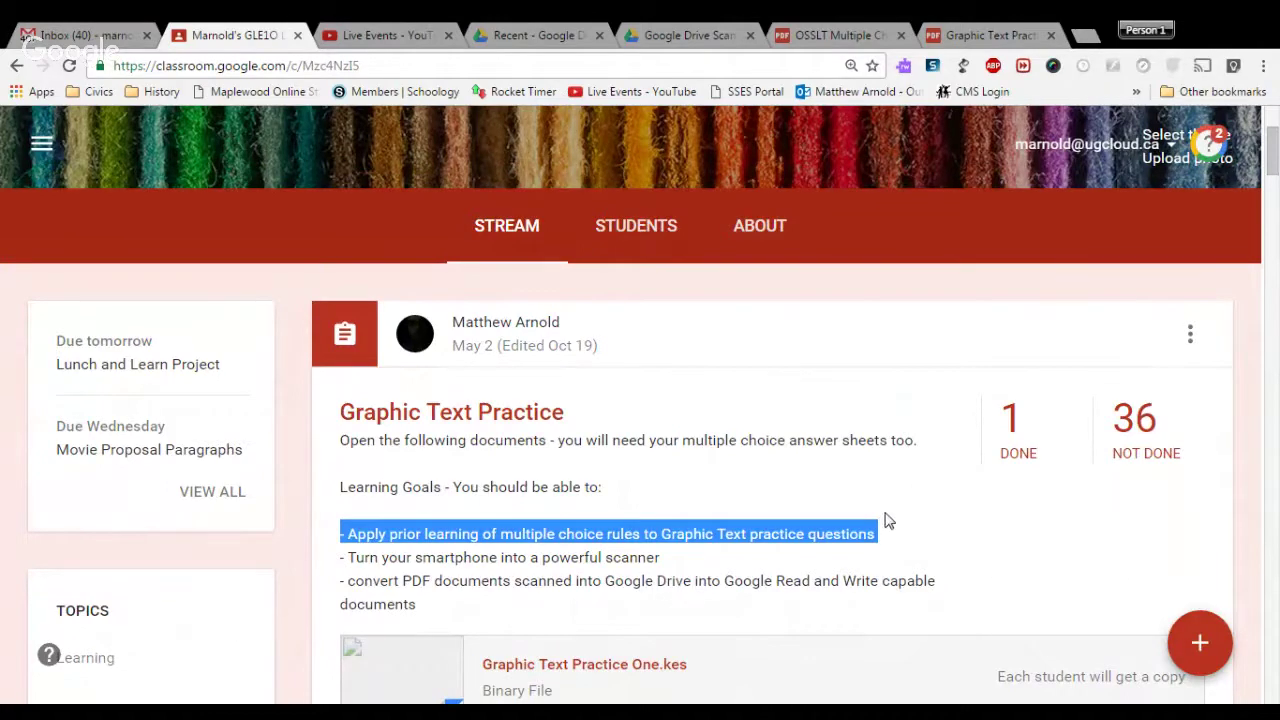
{"action": "scroll", "coordinate": [914, 508], "scroll_direction": "down", "scroll_amount": 1}
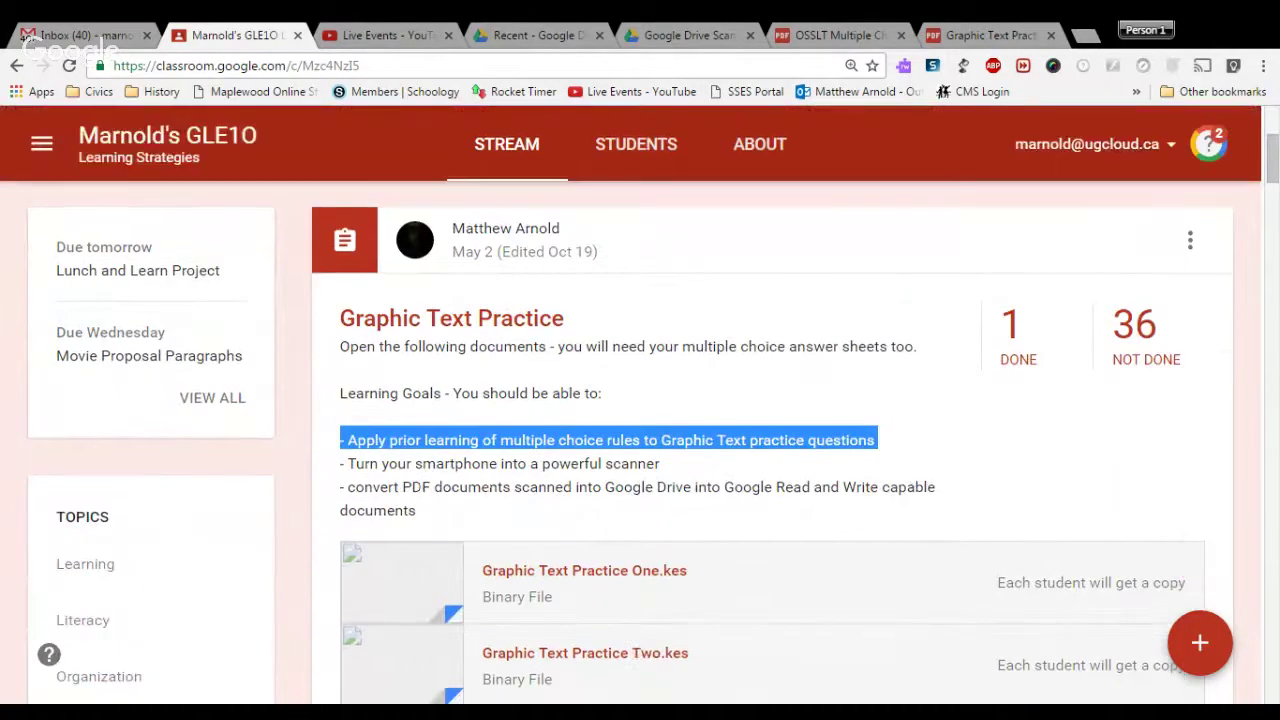
{"action": "double_click", "coordinate": [397, 463]}
{"action": "triple_click", "coordinate": [416, 466]}
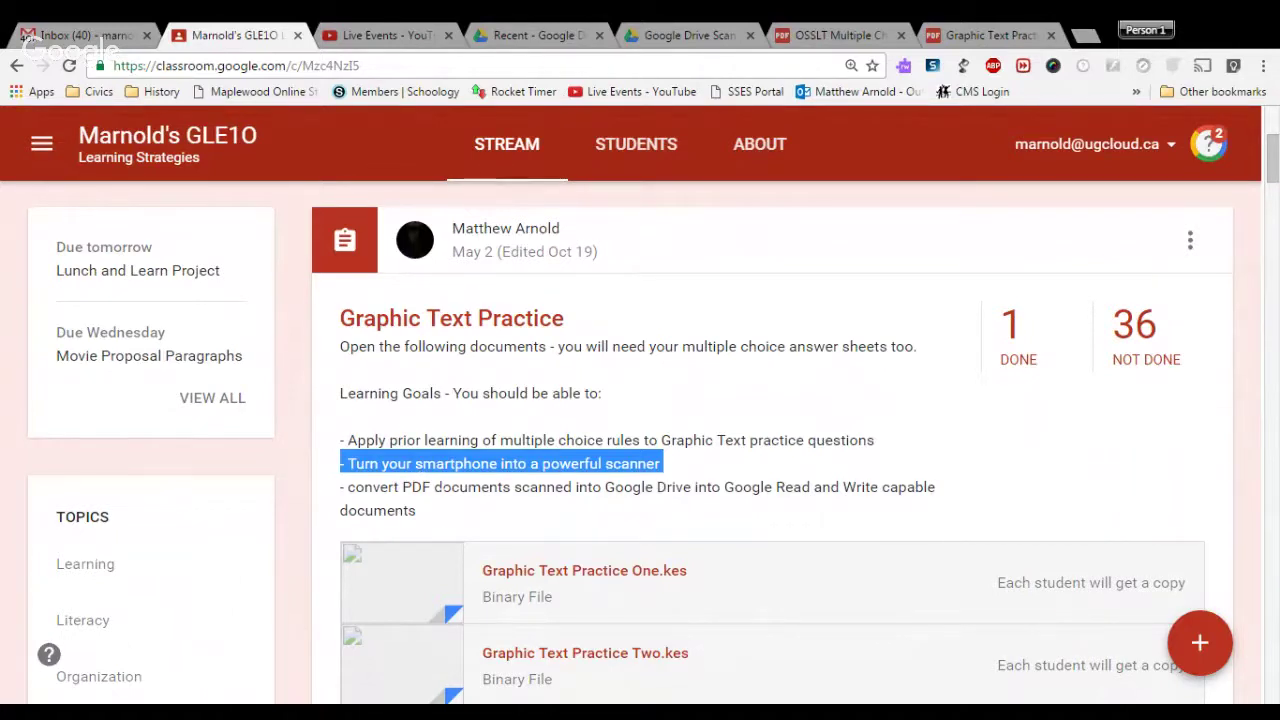
{"action": "left_click", "coordinate": [444, 487]}
{"action": "triple_click", "coordinate": [444, 487]}
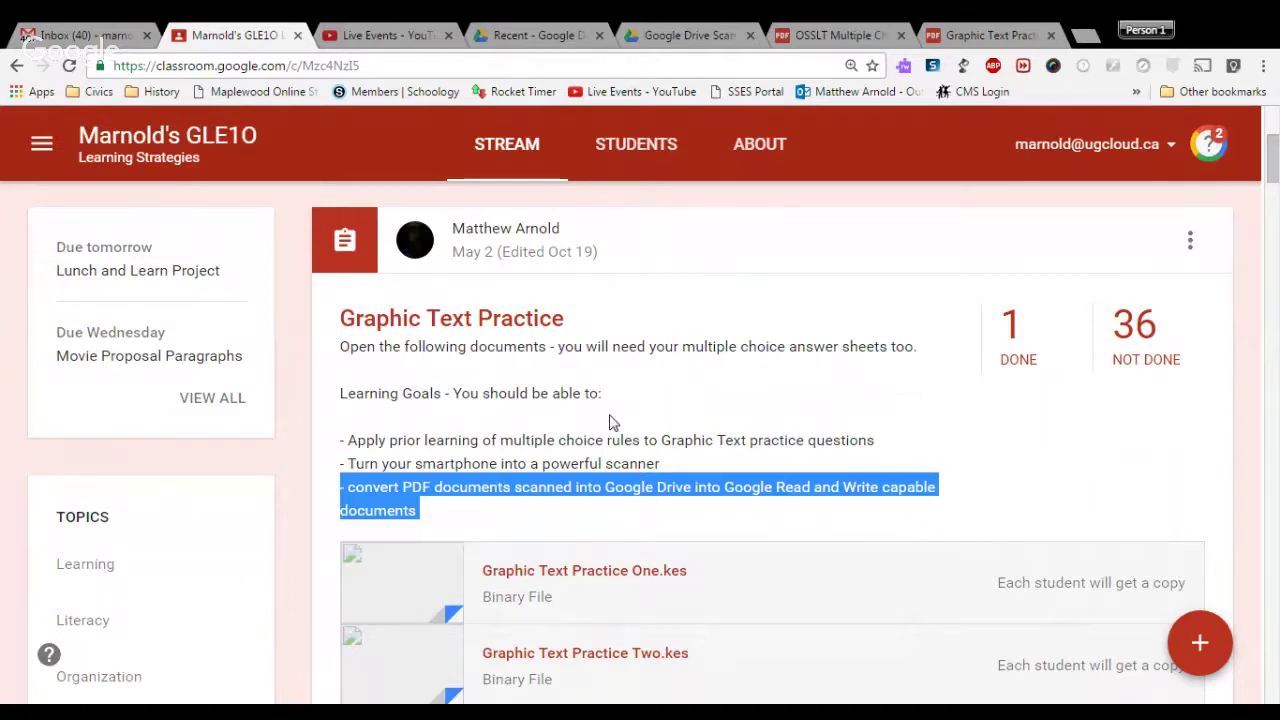
- Review the Graphic Text Practice attachments and open Copy of Writing Conventions Multiple Choice Rules--student copy
{"action": "scroll", "coordinate": [608, 420], "scroll_direction": "down", "scroll_amount": 2}
{"action": "scroll", "coordinate": [610, 421], "scroll_direction": "up", "scroll_amount": 1}
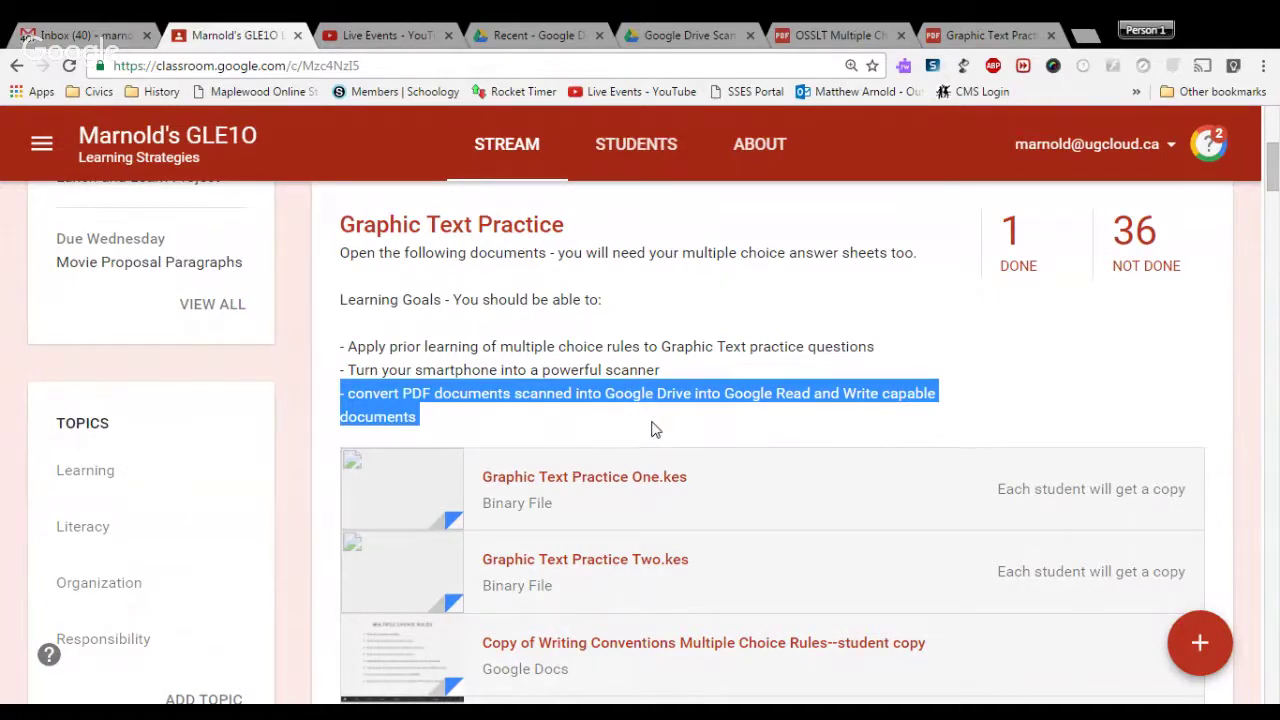
{"action": "scroll", "coordinate": [622, 450], "scroll_direction": "down", "scroll_amount": 4}
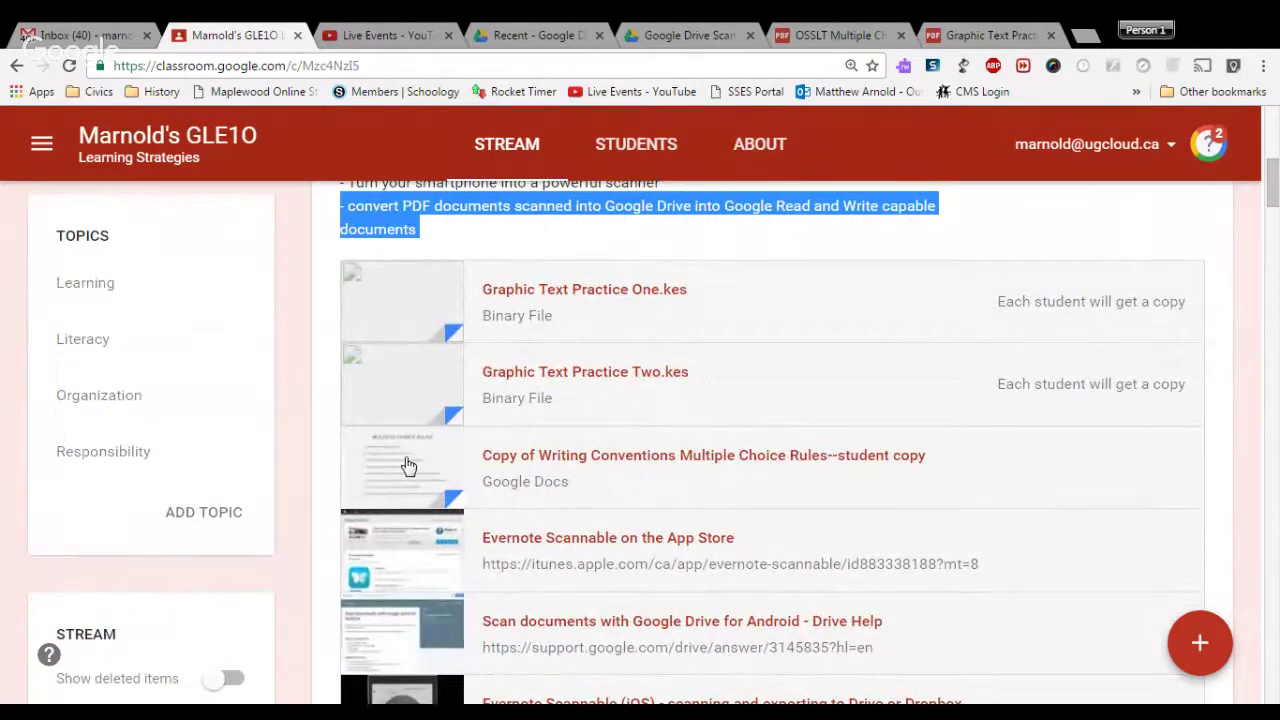
{"action": "scroll", "coordinate": [418, 460], "scroll_direction": "up", "scroll_amount": 3}
{"action": "scroll", "coordinate": [405, 460], "scroll_direction": "up", "scroll_amount": 1}
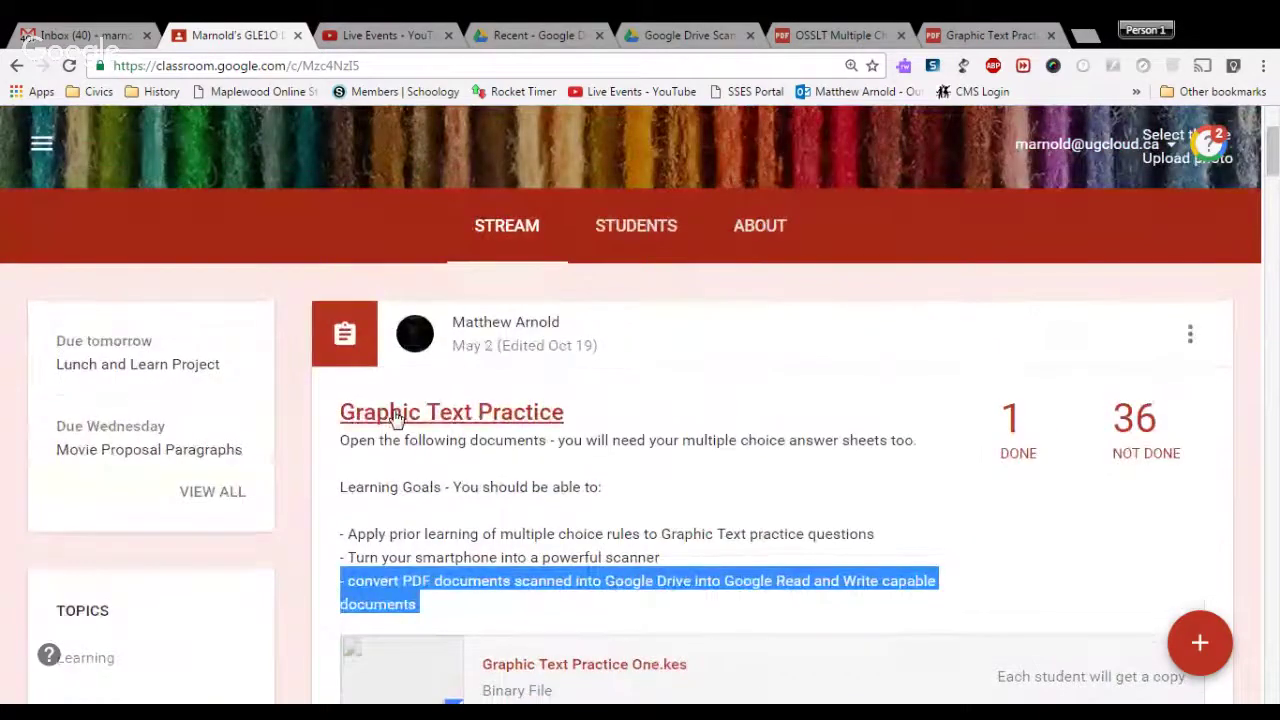
{"action": "scroll", "coordinate": [580, 458], "scroll_direction": "down", "scroll_amount": 4}
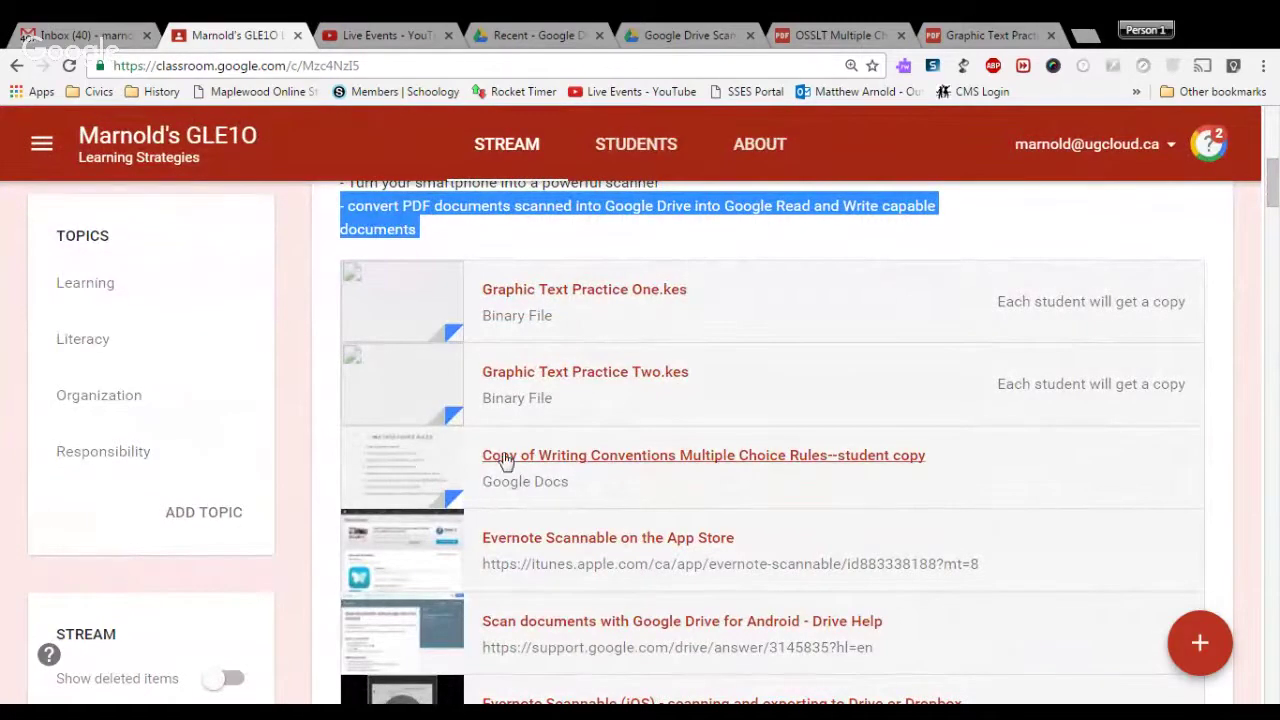
{"action": "left_click", "coordinate": [426, 468]}
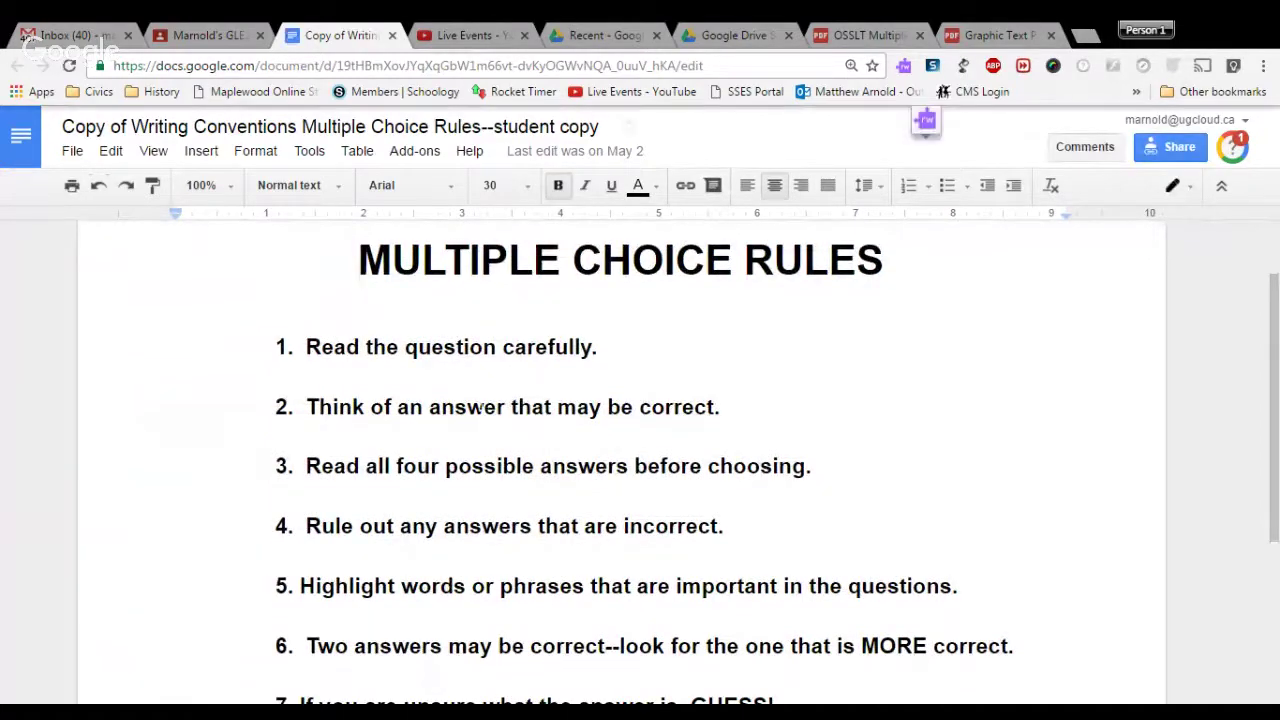
- Enlarge the multiple choice rules document and read through rules 1 to 7
{"action": "key", "text": "ctrl+plus"}
{"action": "key", "text": "ctrl+plus"}
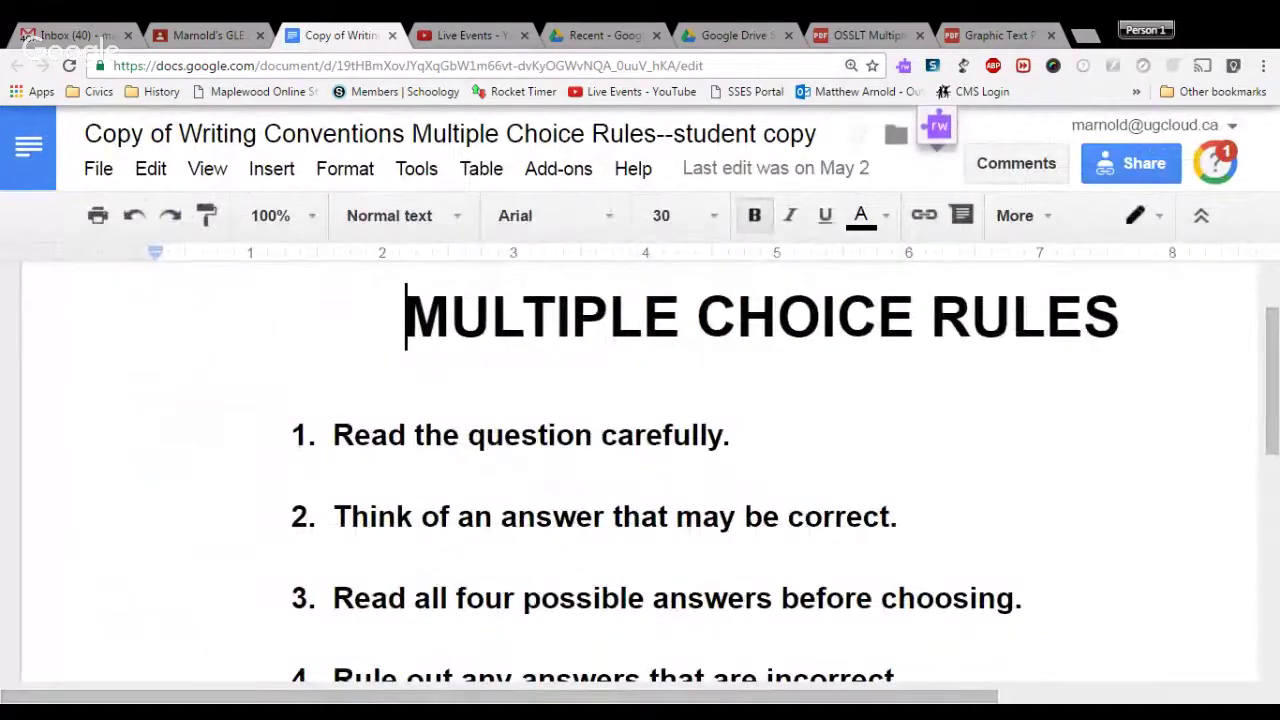
{"action": "scroll", "coordinate": [640, 470], "scroll_direction": "down", "scroll_amount": 1}
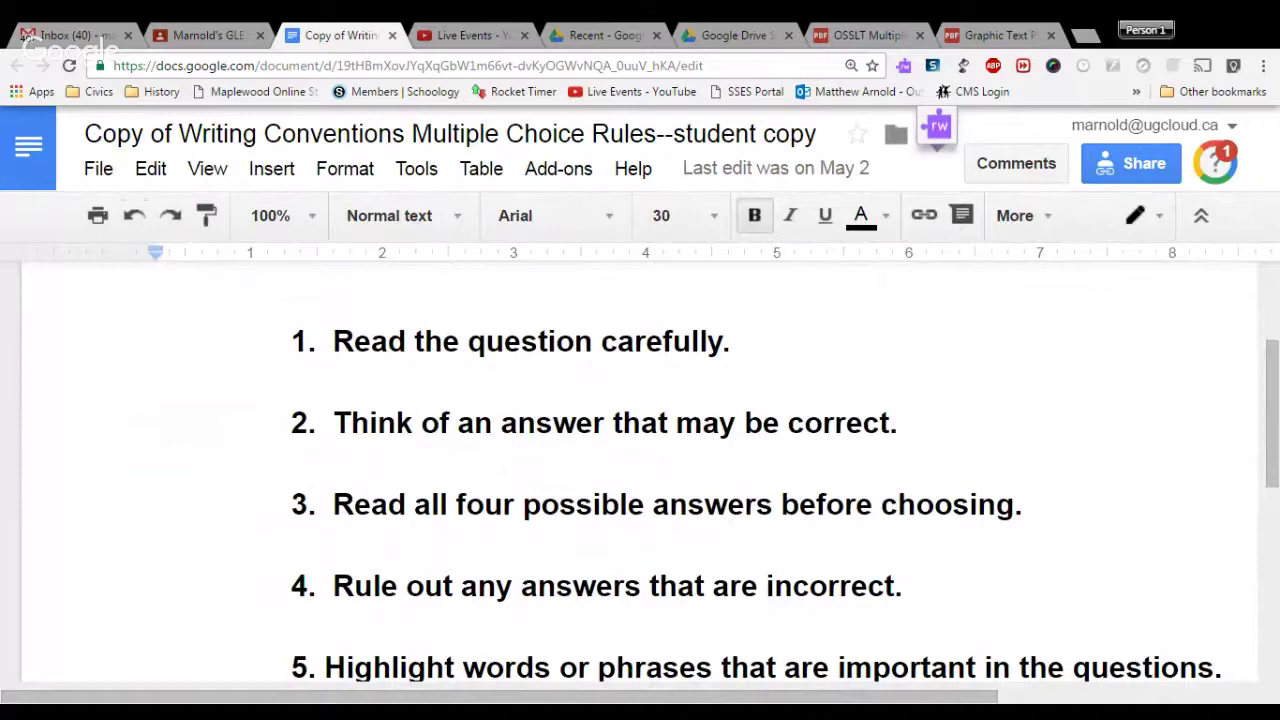
{"action": "scroll", "coordinate": [640, 470], "scroll_direction": "down", "scroll_amount": 1}
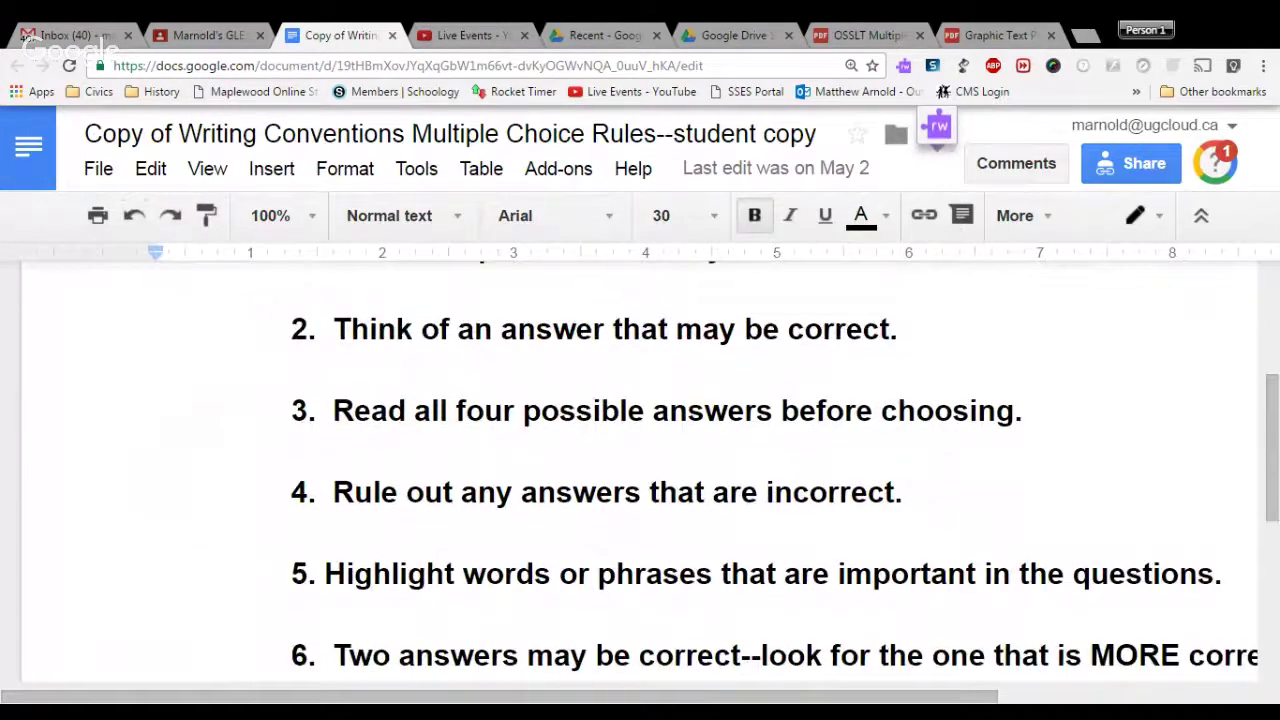
{"action": "scroll", "coordinate": [640, 470], "scroll_direction": "down", "scroll_amount": 1}
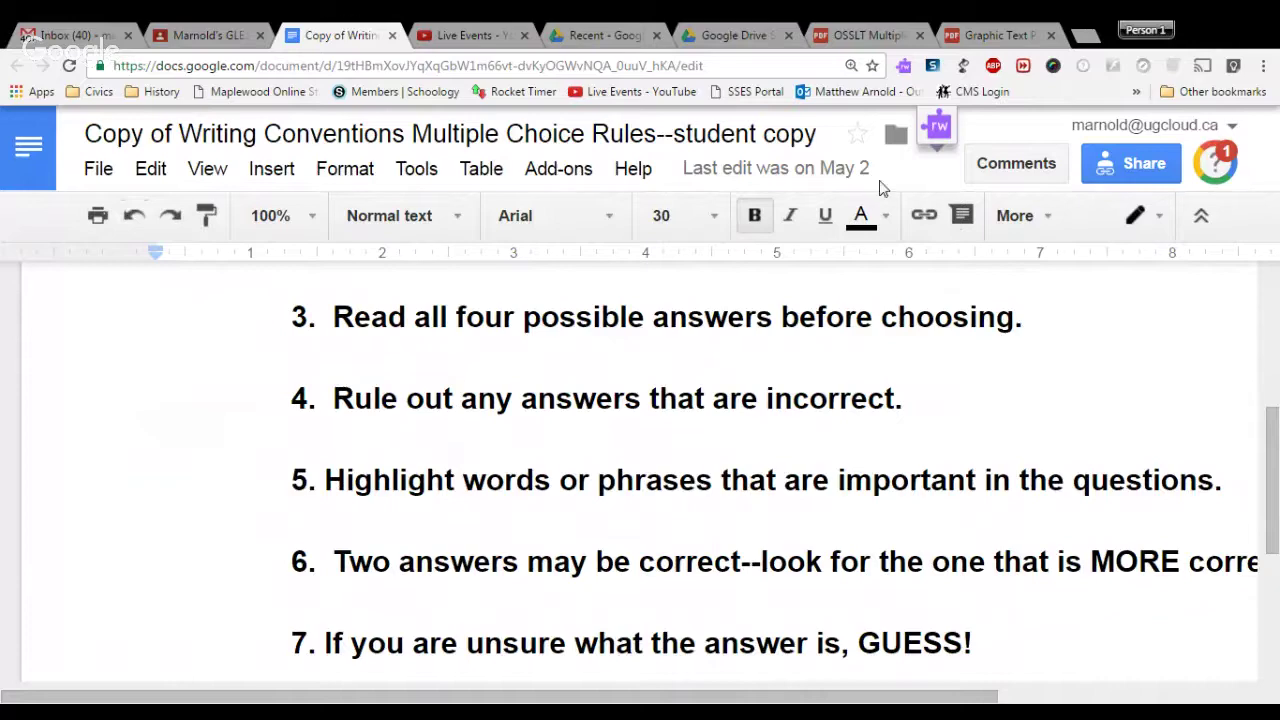
- With the Read&Write toolbar shown, select the words "correct bubble" in rule 8, and hide the toolbar
{"action": "left_click", "coordinate": [936, 126]}
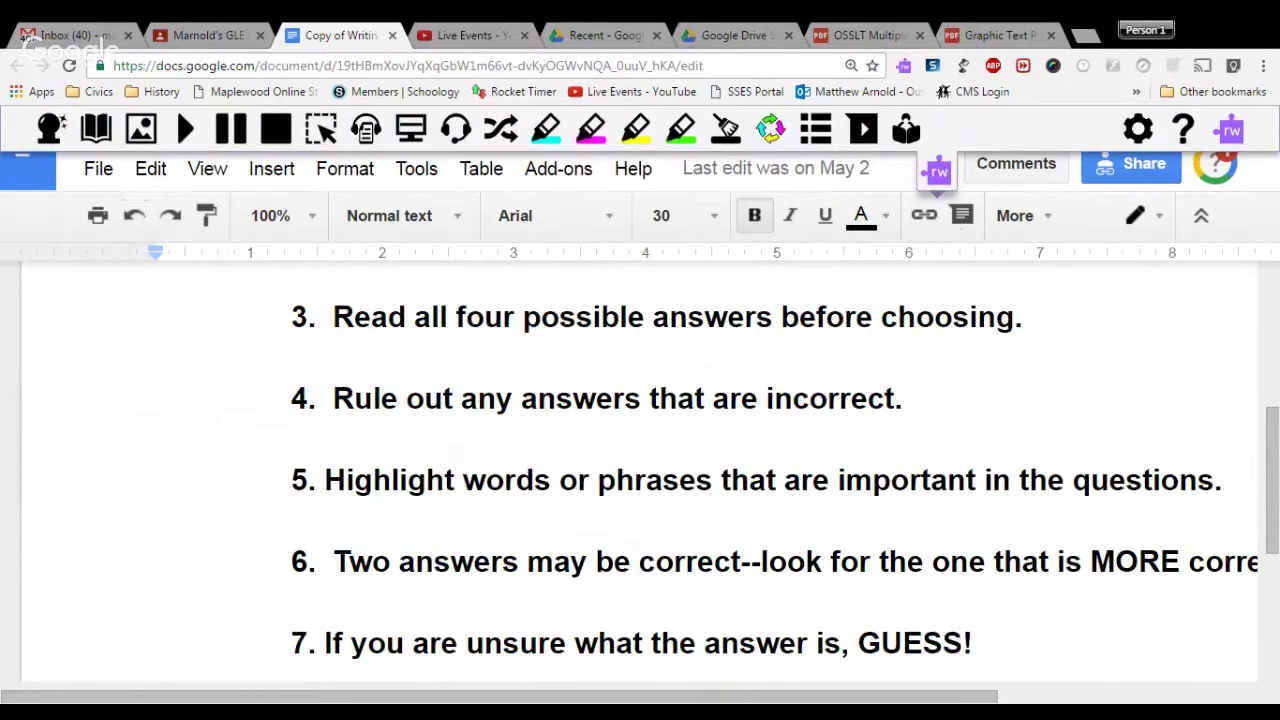
{"action": "scroll", "coordinate": [640, 470], "scroll_direction": "down", "scroll_amount": 2}
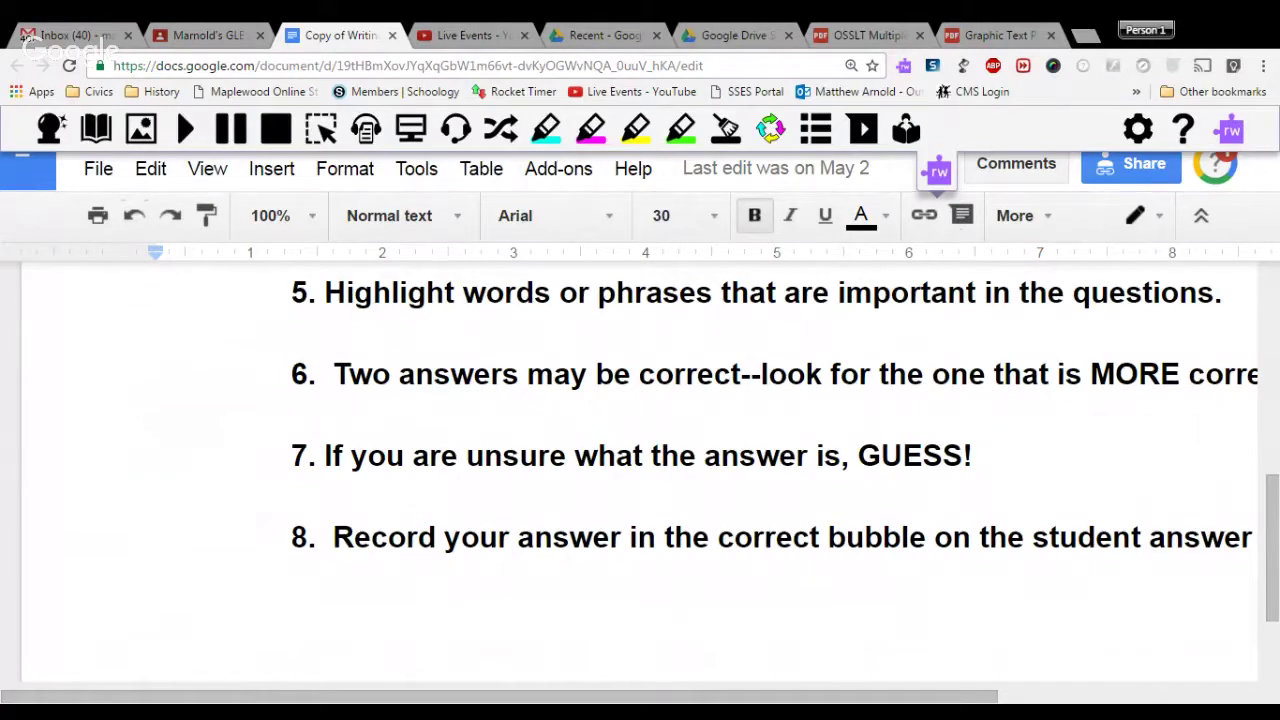
{"action": "left_click_drag", "start_coordinate": [958, 697], "coordinate": [1074, 697]}
{"action": "left_click_drag", "start_coordinate": [562, 540], "coordinate": [770, 540]}
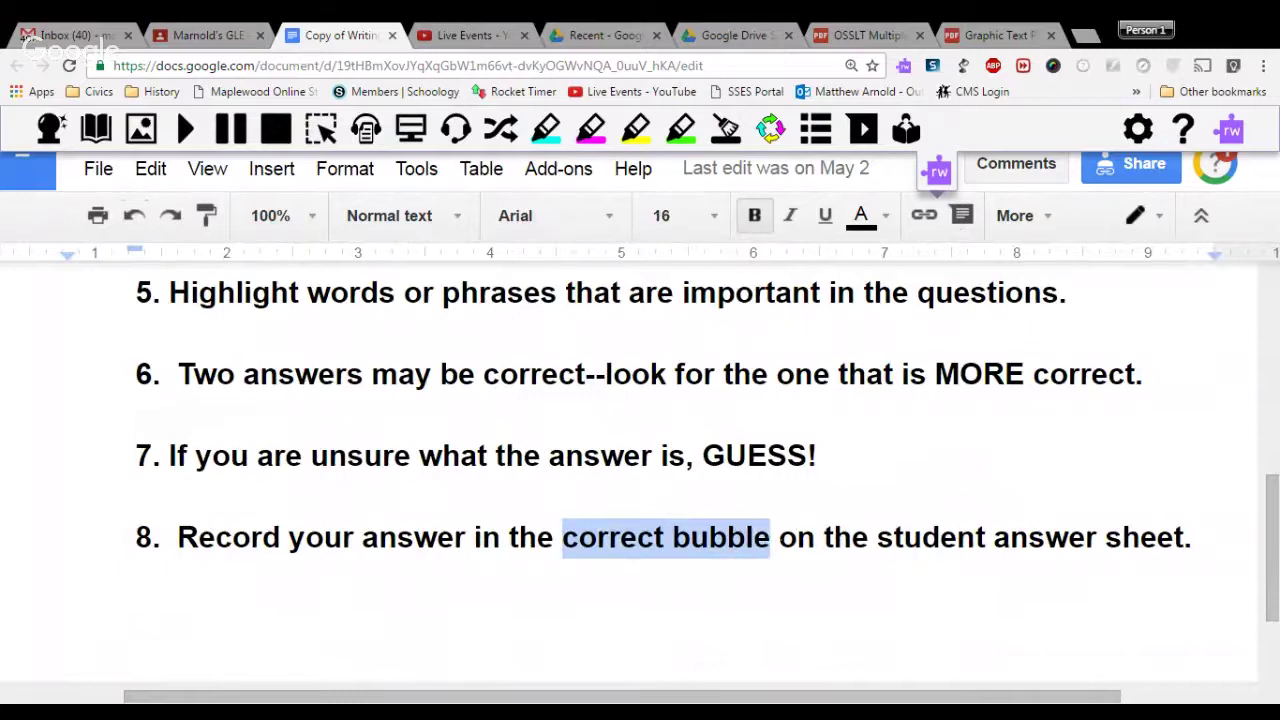
{"action": "left_click", "coordinate": [938, 175]}
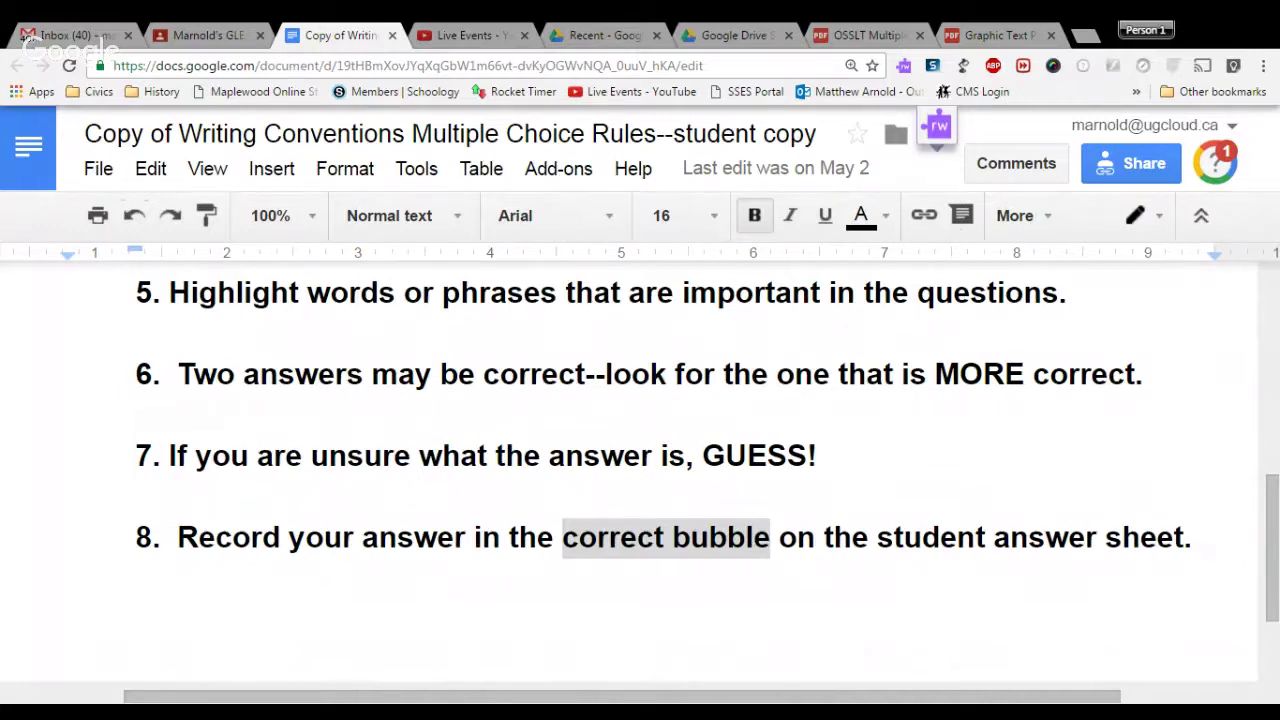
- Close the multiple choice rules document and open the post's Evernote Scannable on the App Store link
{"action": "left_click", "coordinate": [210, 35]}
{"action": "scroll", "coordinate": [655, 470], "scroll_direction": "down", "scroll_amount": 2}
{"action": "scroll", "coordinate": [655, 470], "scroll_direction": "down", "scroll_amount": 1}
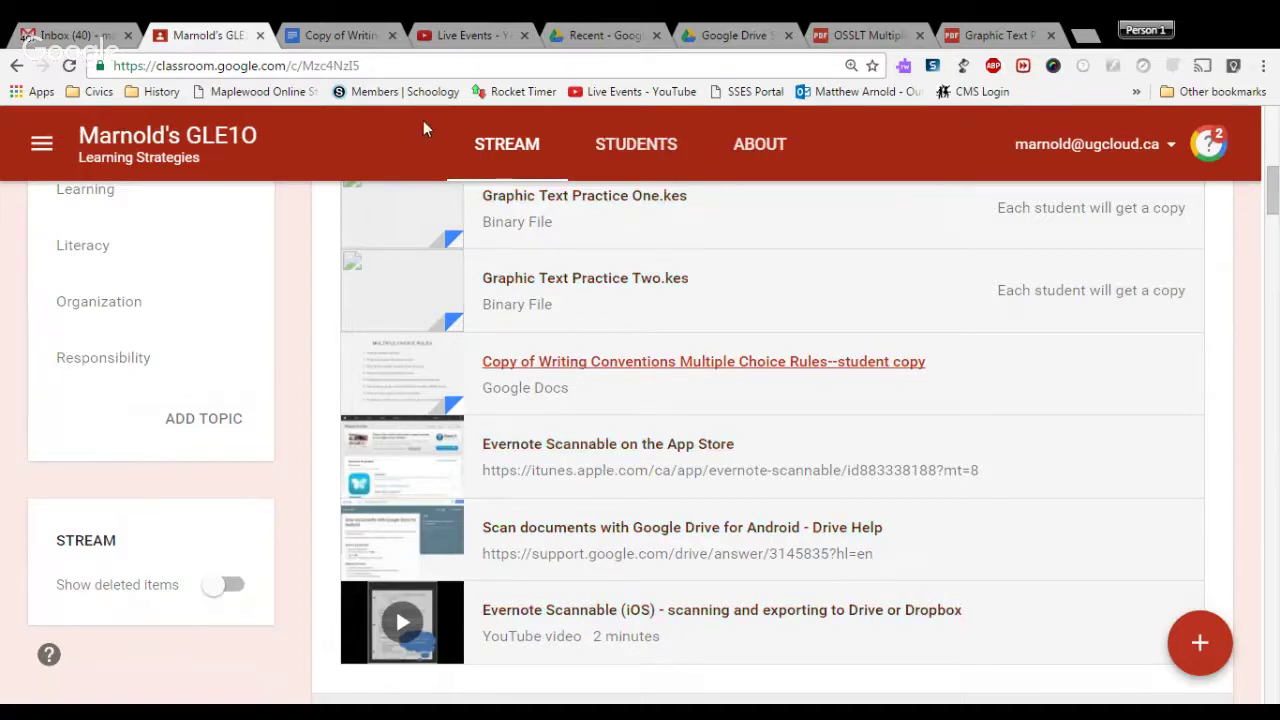
{"action": "left_click", "coordinate": [393, 37]}
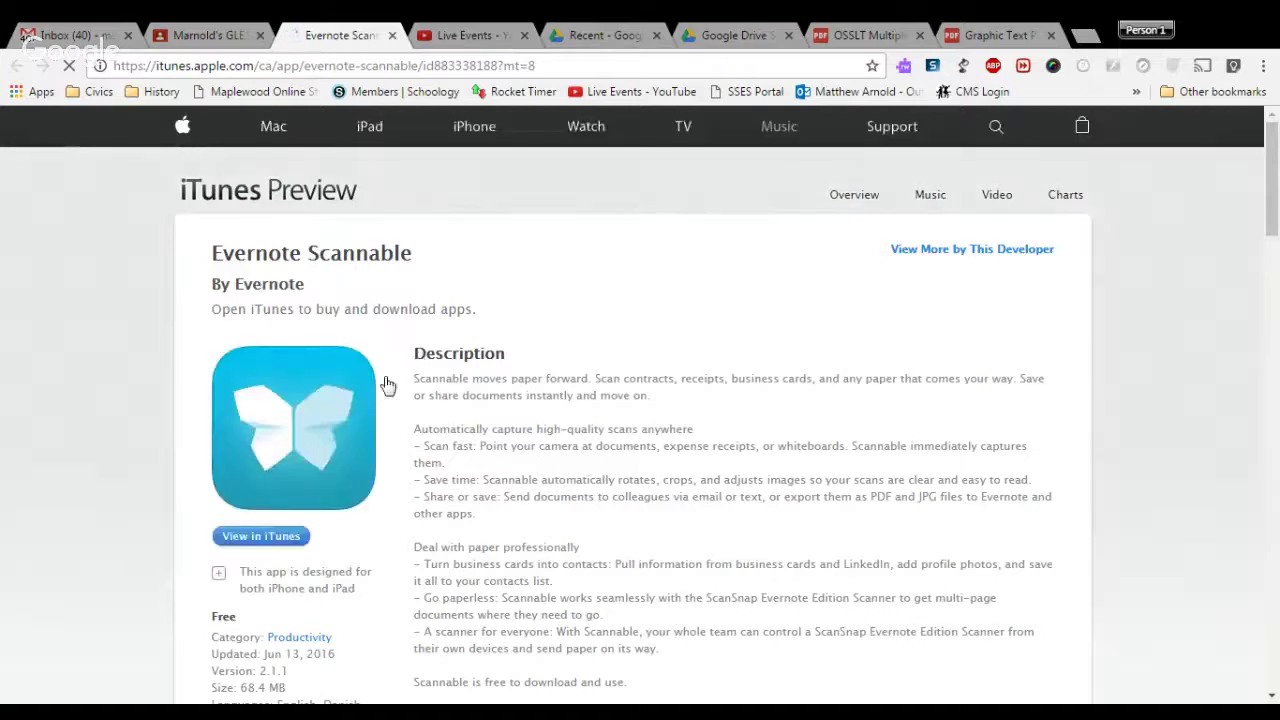
- Look over the Evernote Scannable description on its iTunes page and close the page
{"action": "scroll", "coordinate": [432, 512], "scroll_direction": "down", "scroll_amount": 1}
{"action": "scroll", "coordinate": [432, 512], "scroll_direction": "down", "scroll_amount": 1}
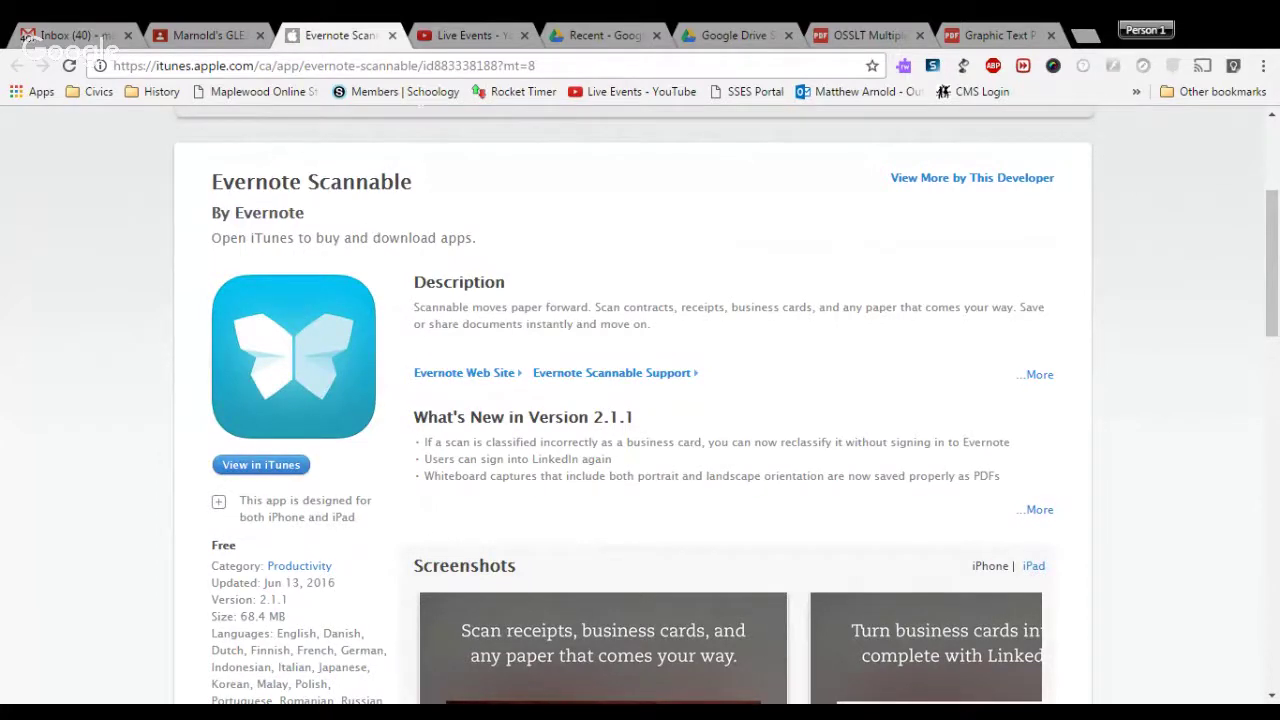
{"action": "left_click", "coordinate": [392, 36]}
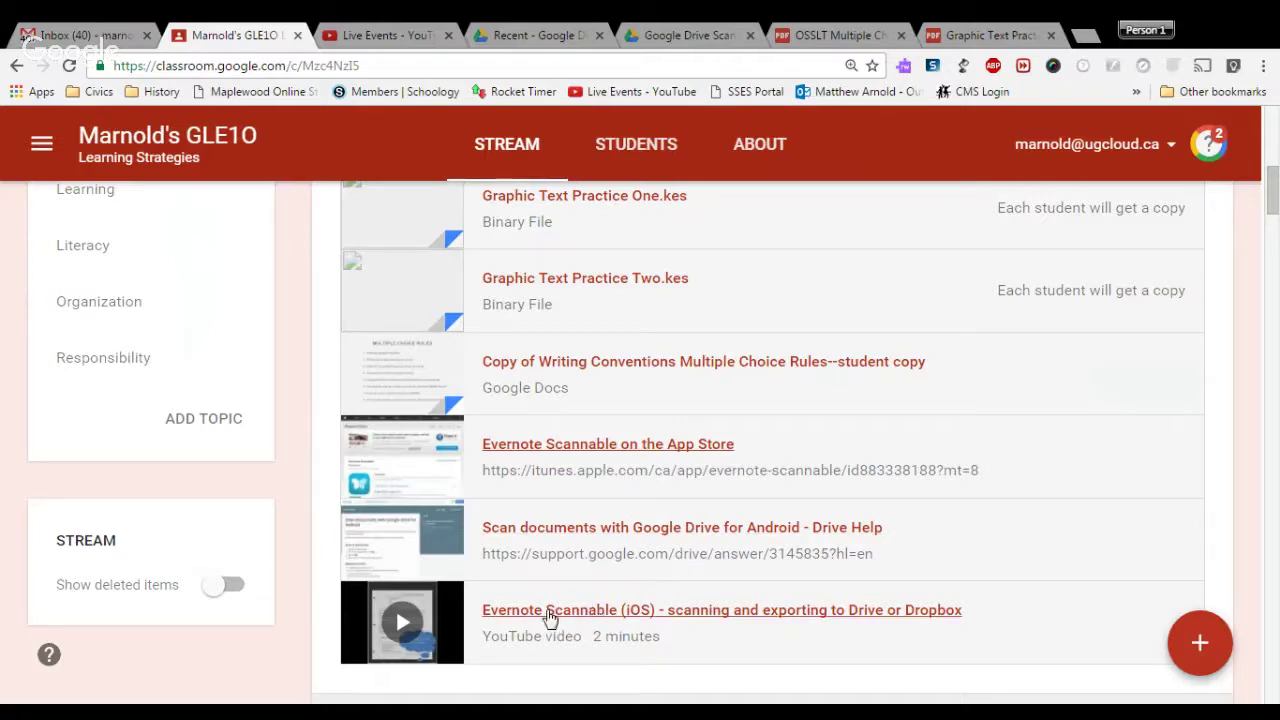
- Play the attached Evernote Scannable (iOS) scanning and exporting video in full screen
{"action": "left_click", "coordinate": [403, 616]}
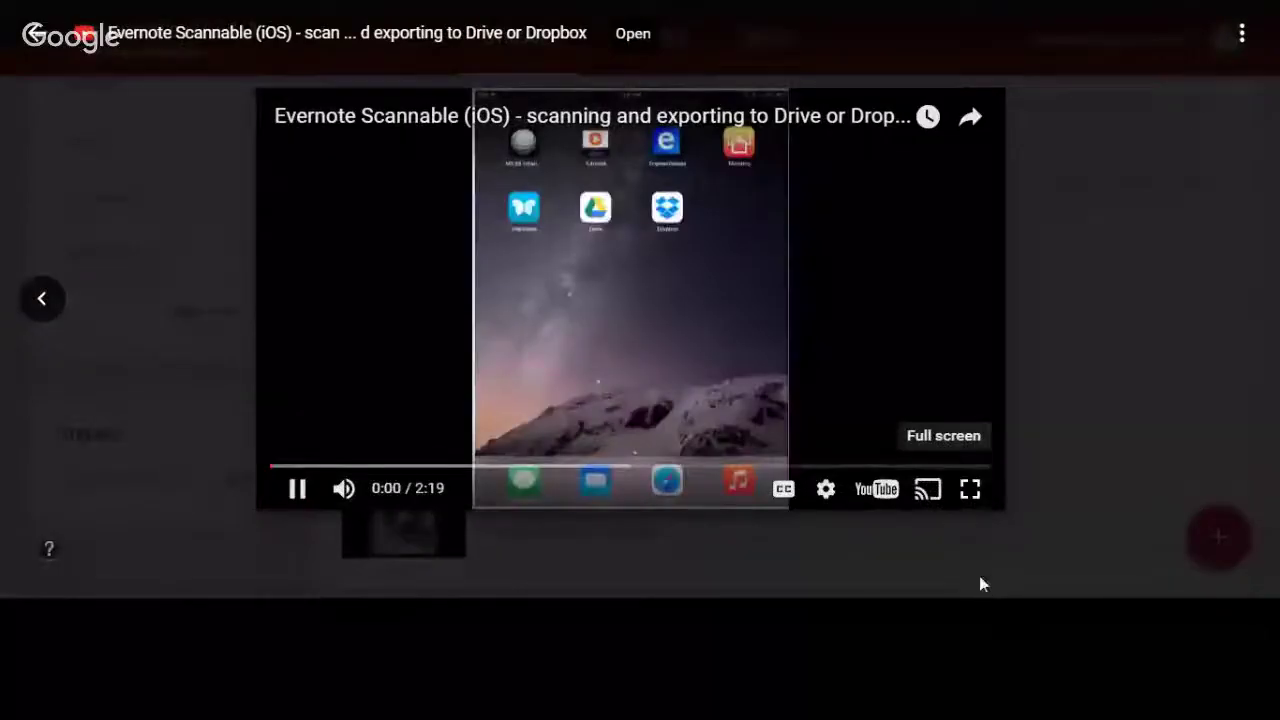
{"action": "left_click", "coordinate": [970, 488]}
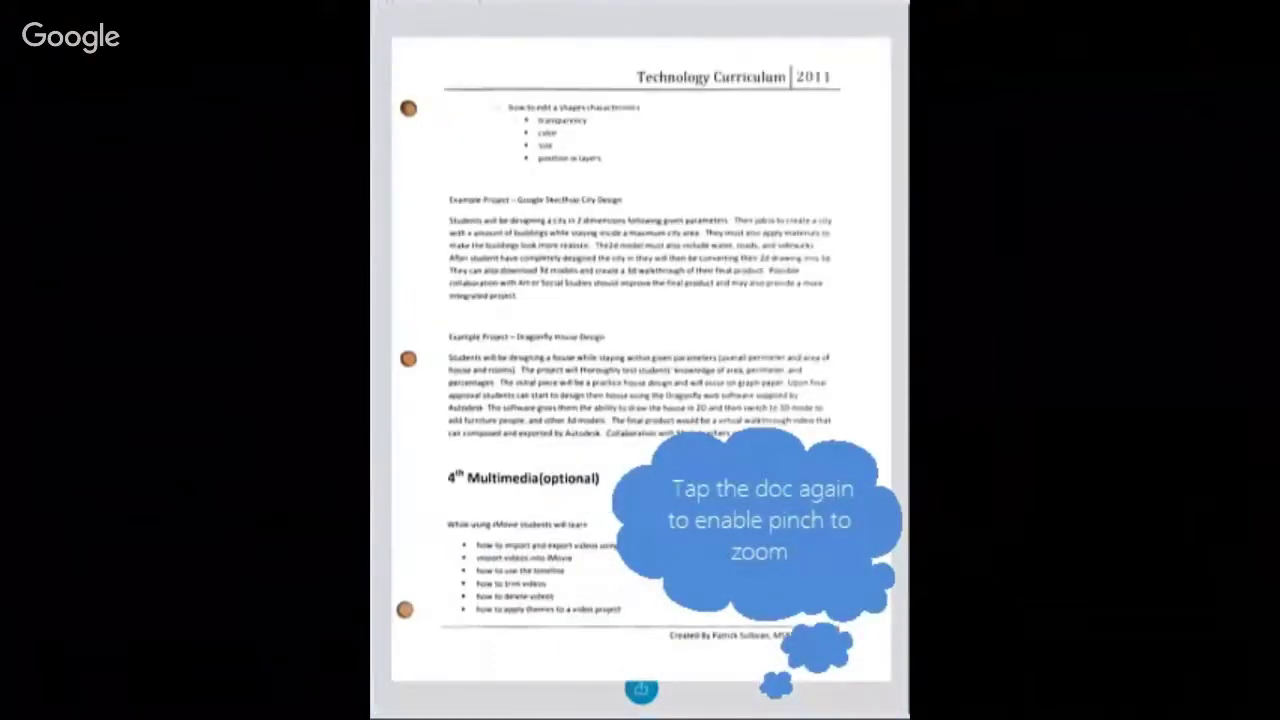
- Check the scanned Technology Curriculum page up close in Scannable and rename the document as Tech Plan
{"action": "scroll", "coordinate": [636, 356], "scroll_direction": "up", "scroll_amount": 3}
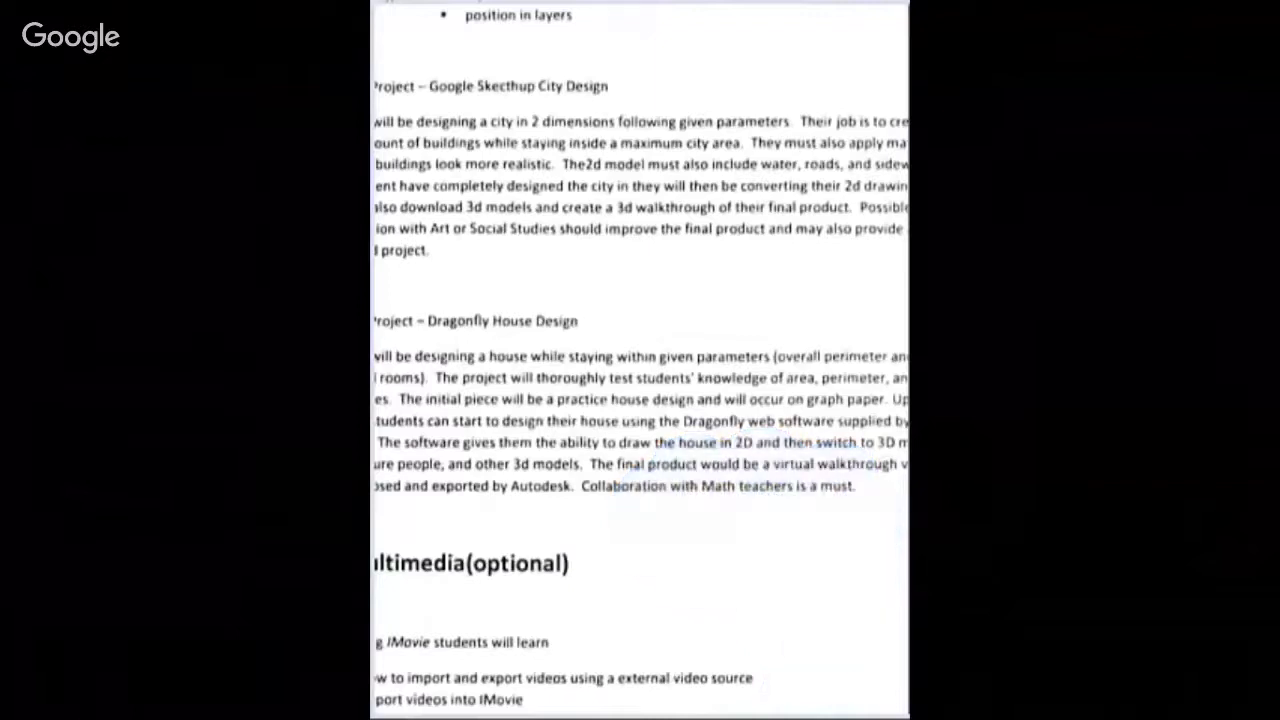
{"action": "scroll", "coordinate": [640, 360], "scroll_direction": "down", "scroll_amount": 5}
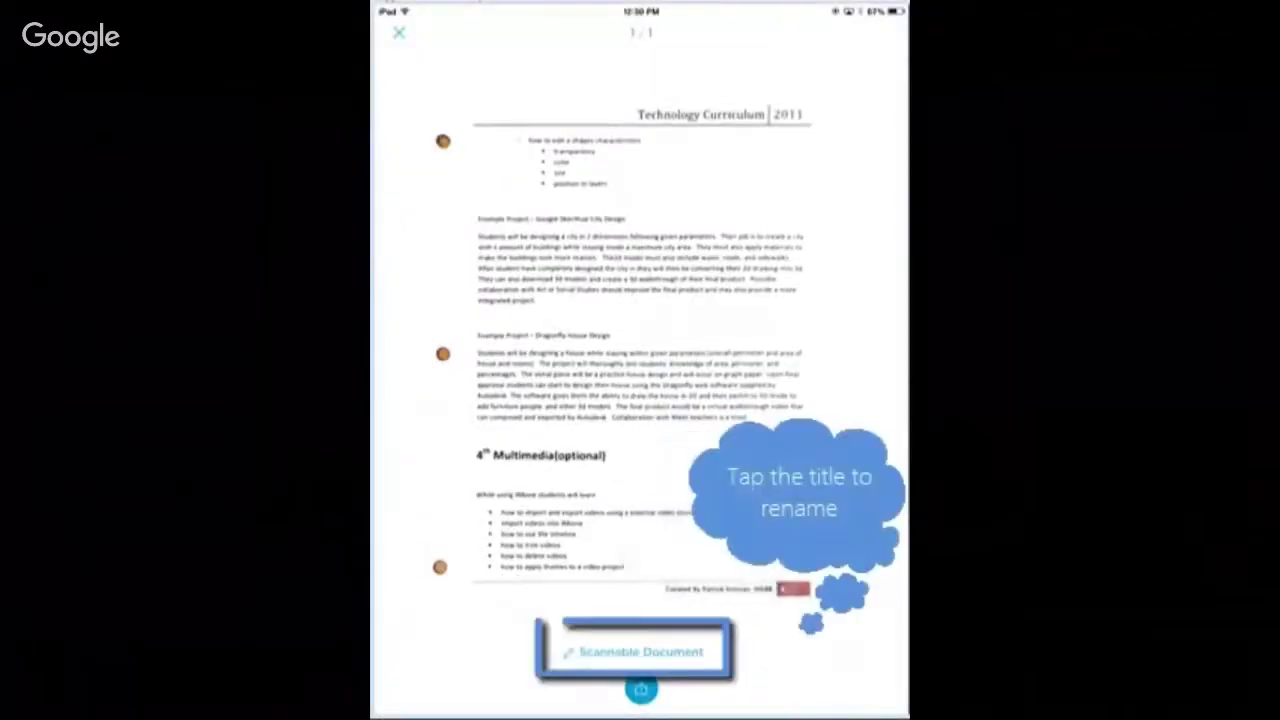
{"action": "left_click", "coordinate": [641, 651]}
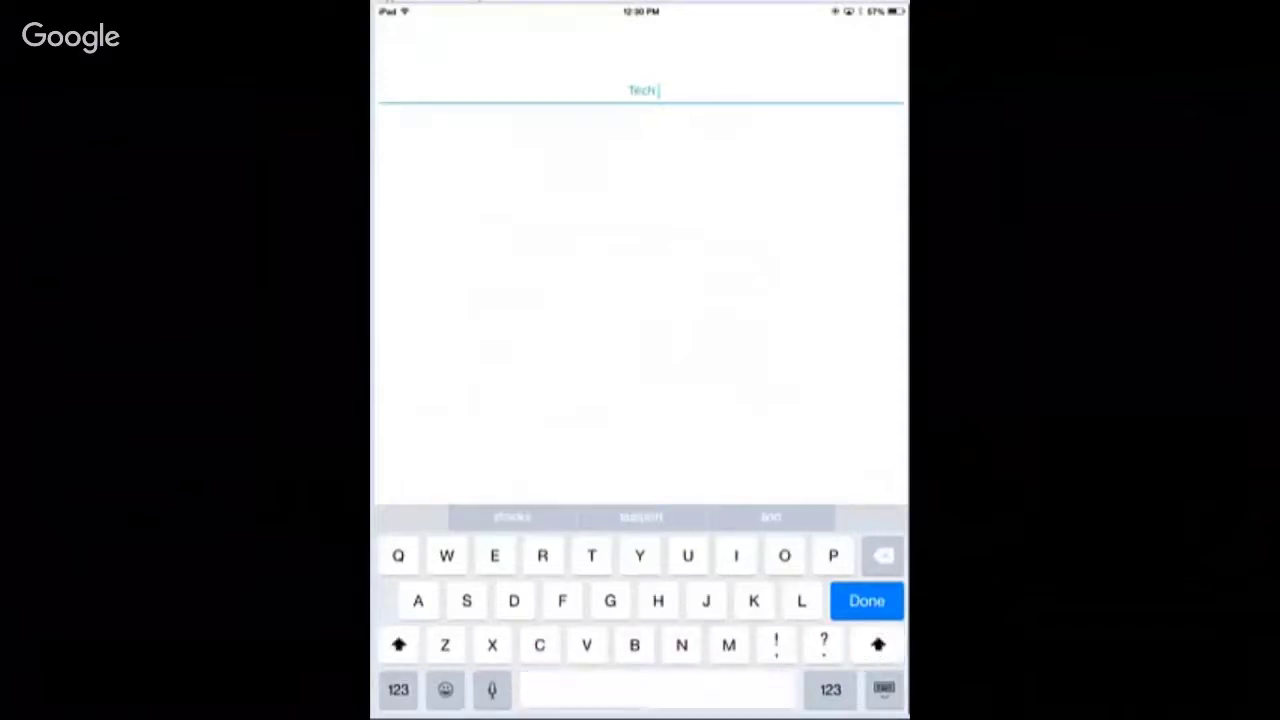
{"action": "type", "text": "Plan"}
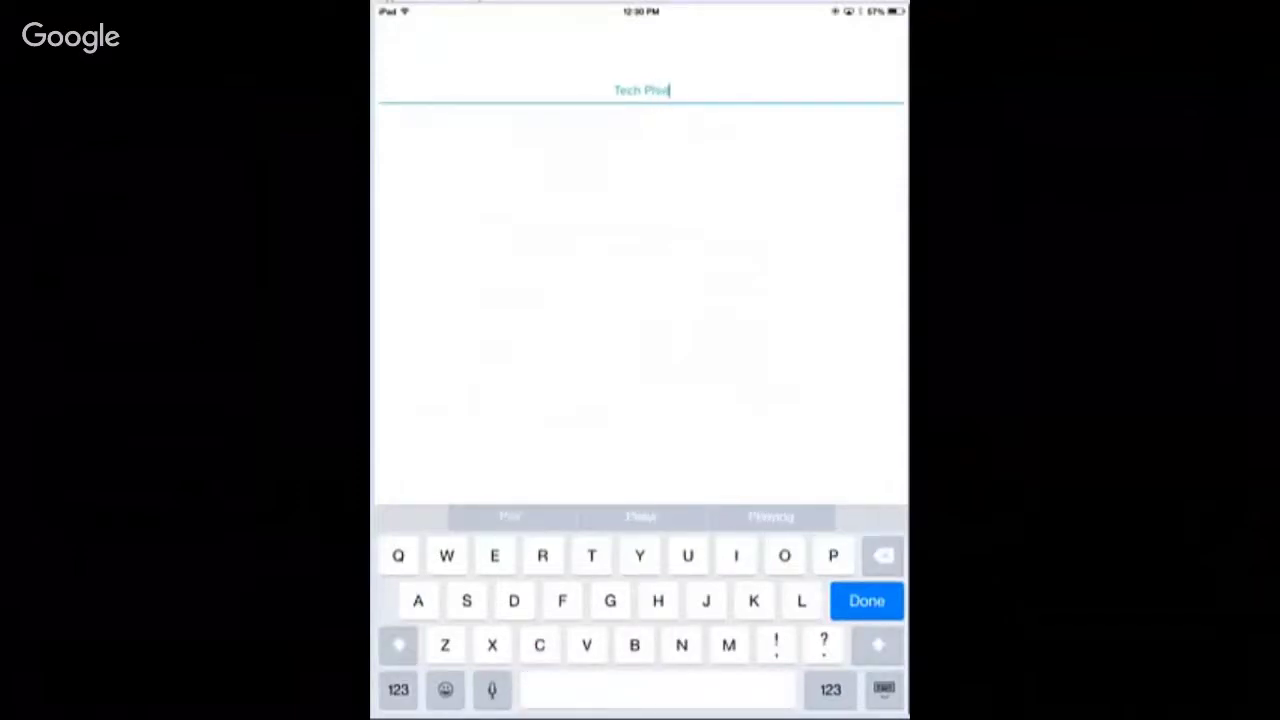
{"action": "key", "text": "Return"}
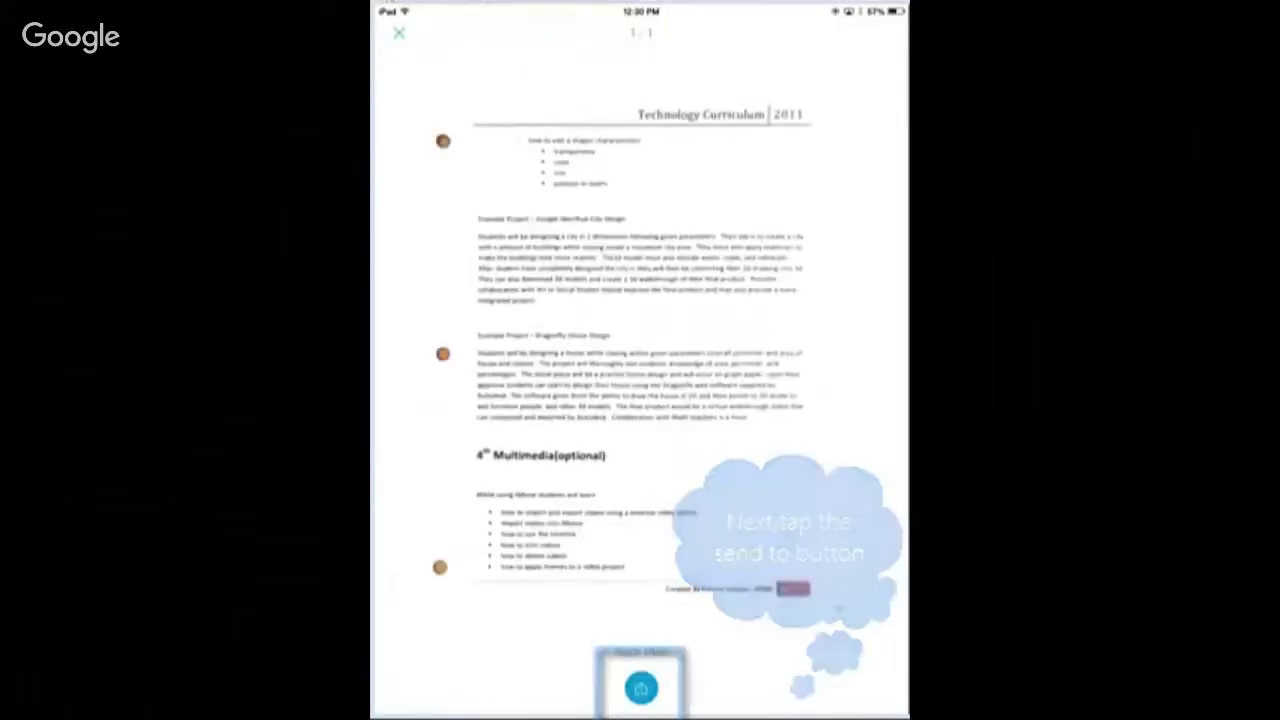
- Share the Tech Plan scan from Scannable to Google Drive using the Open in option
{"action": "left_click", "coordinate": [641, 688]}
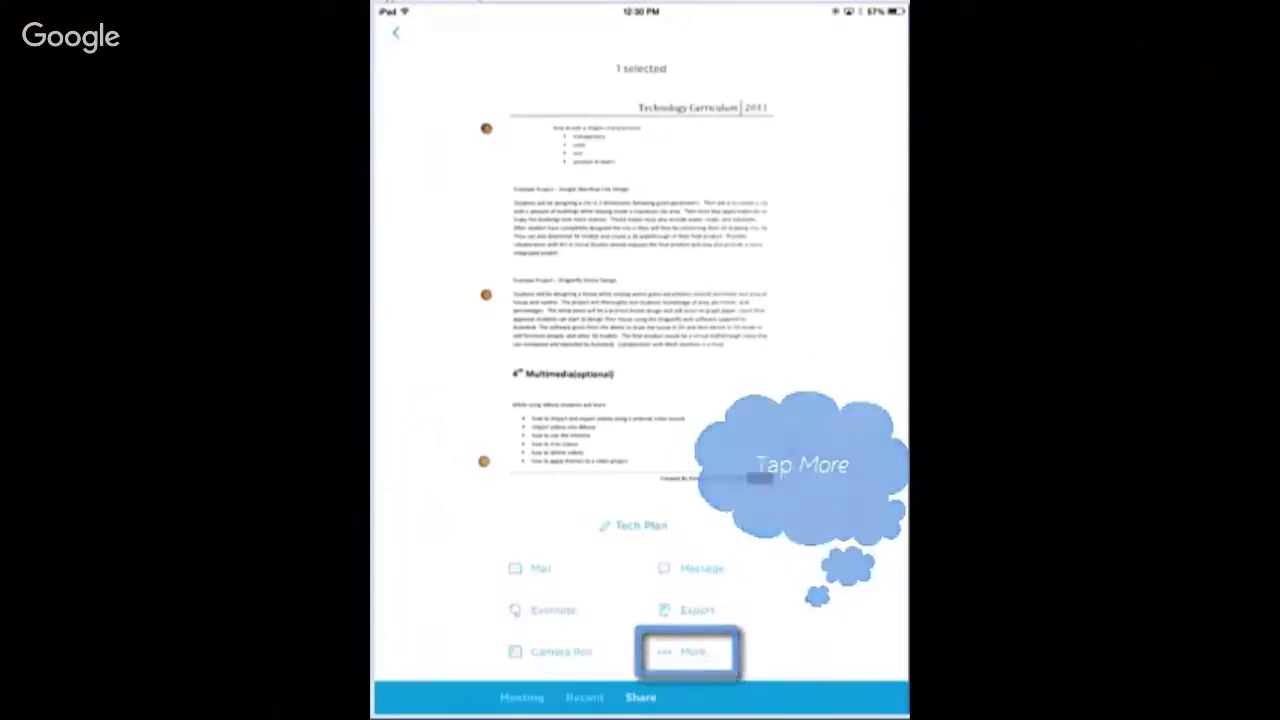
{"action": "left_click", "coordinate": [664, 651]}
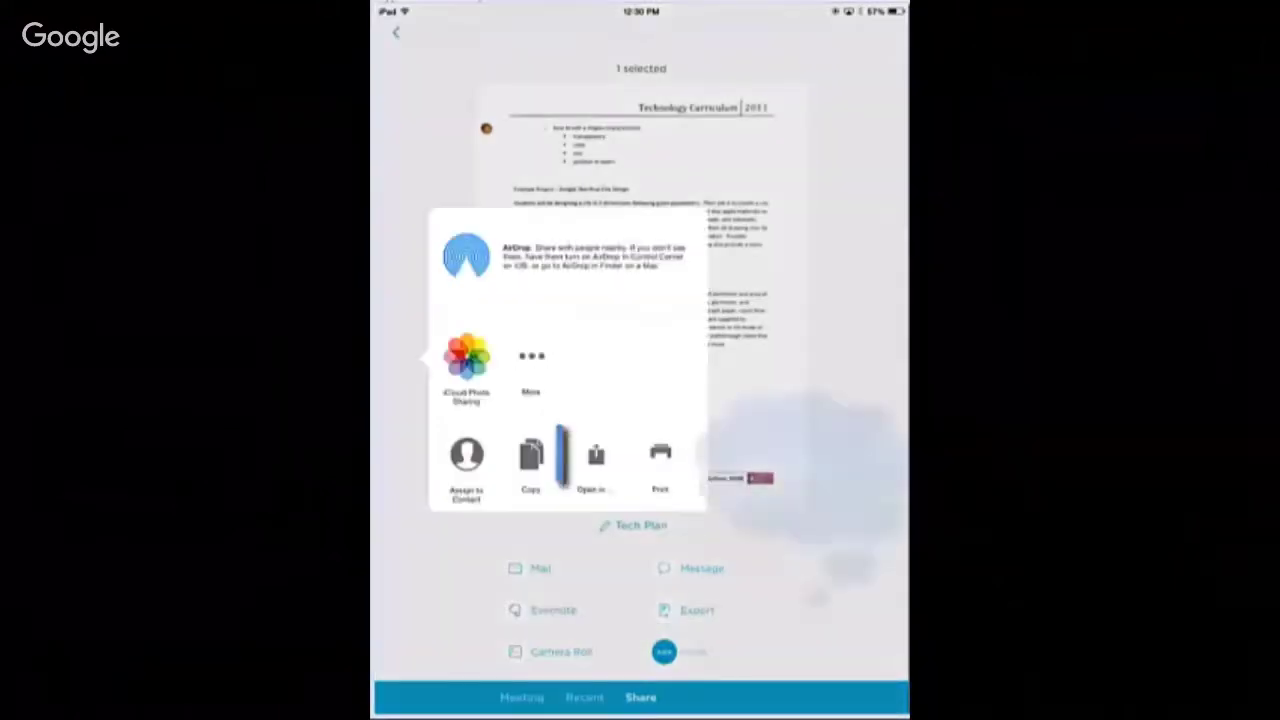
{"action": "left_click", "coordinate": [596, 462]}
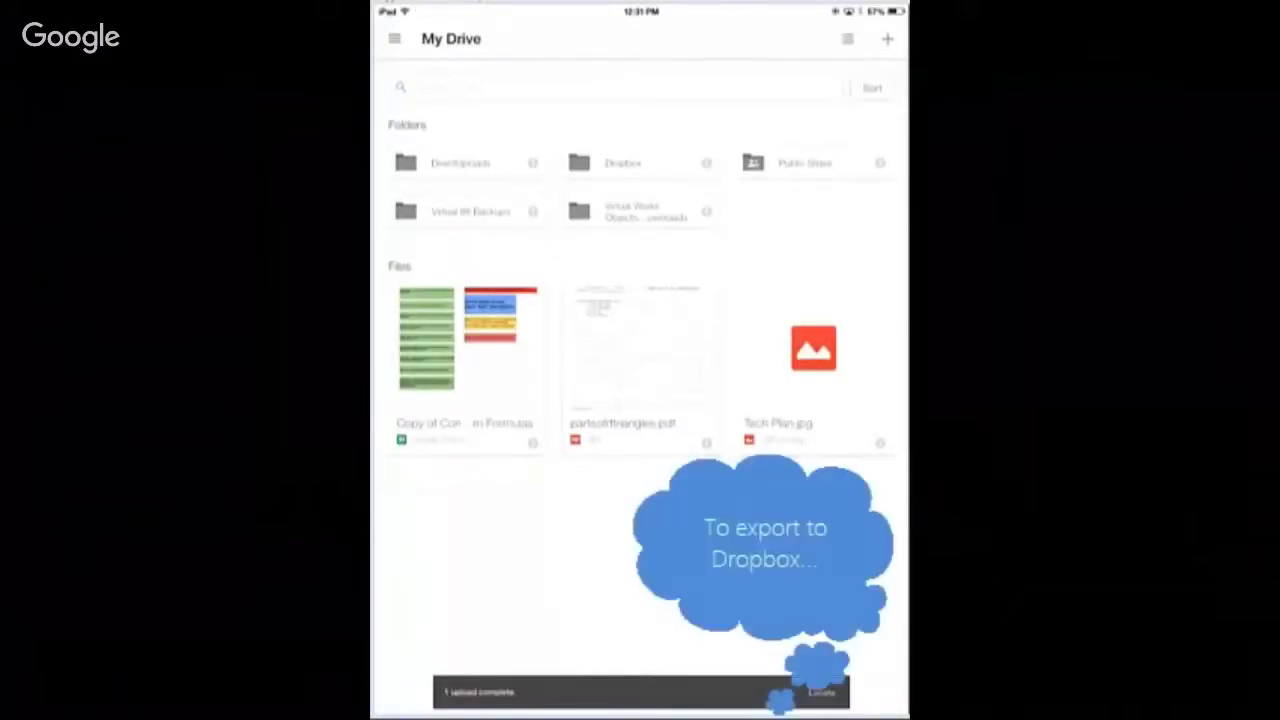
- Return to Scannable from Google Drive, pause the scanning and exporting video, and close it to get back to the class stream
{"action": "key", "text": "super"}
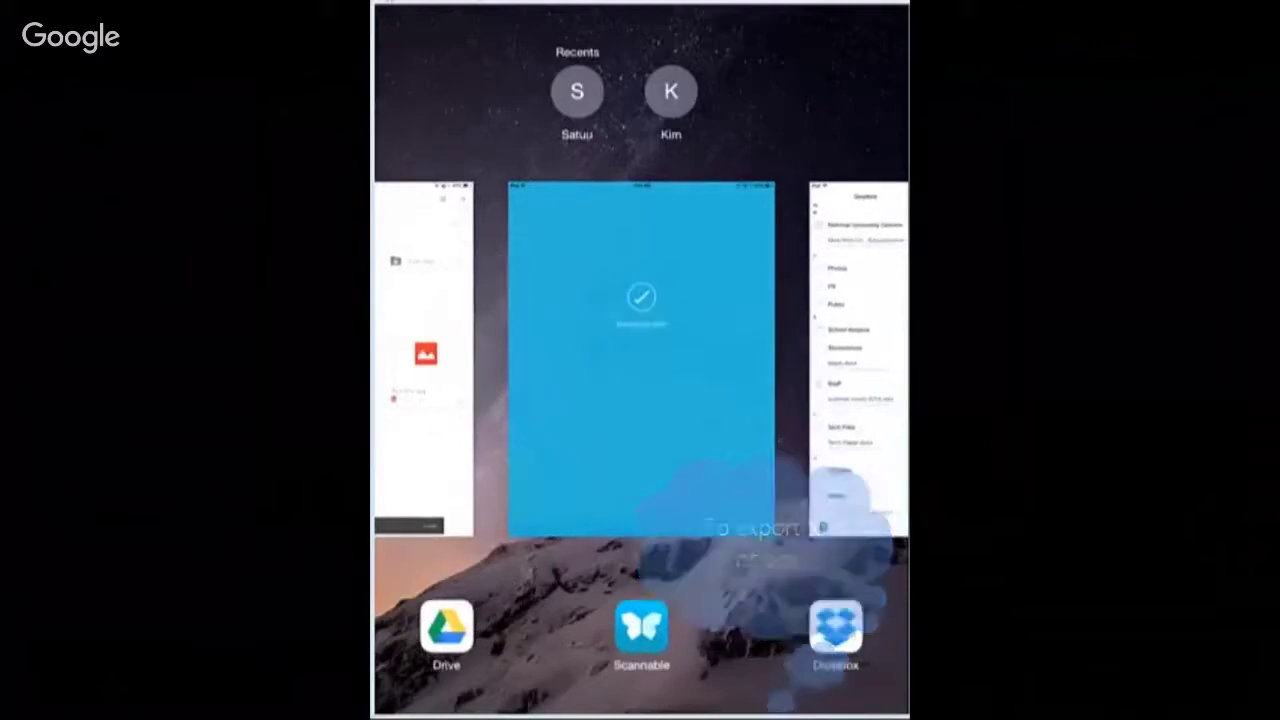
{"action": "left_click", "coordinate": [643, 357]}
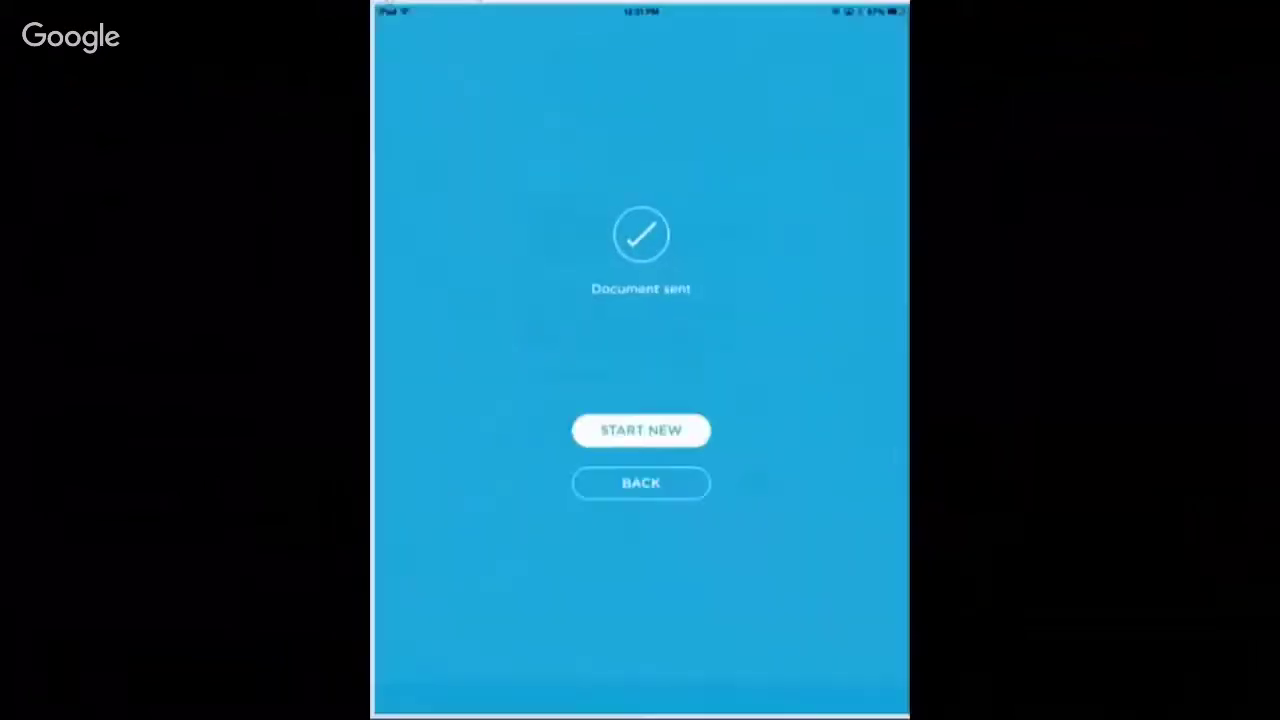
{"action": "mouse_move", "coordinate": [194, 540]}
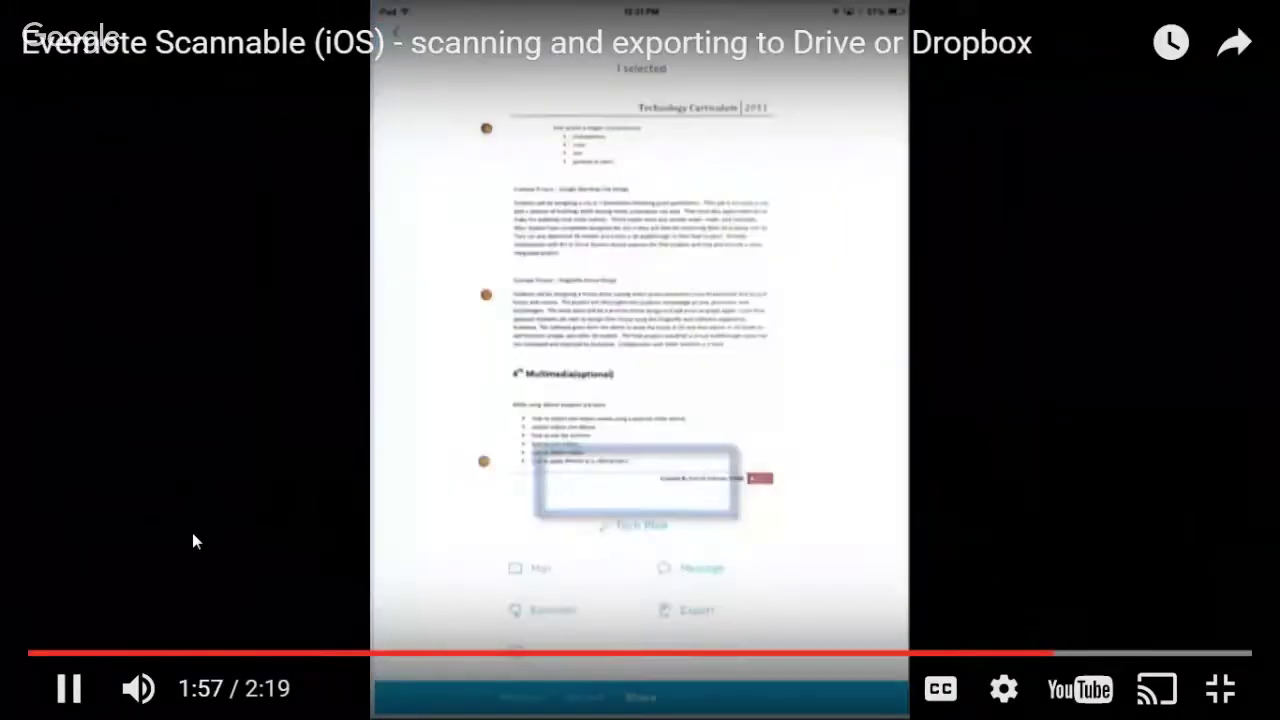
{"action": "left_click", "coordinate": [80, 690]}
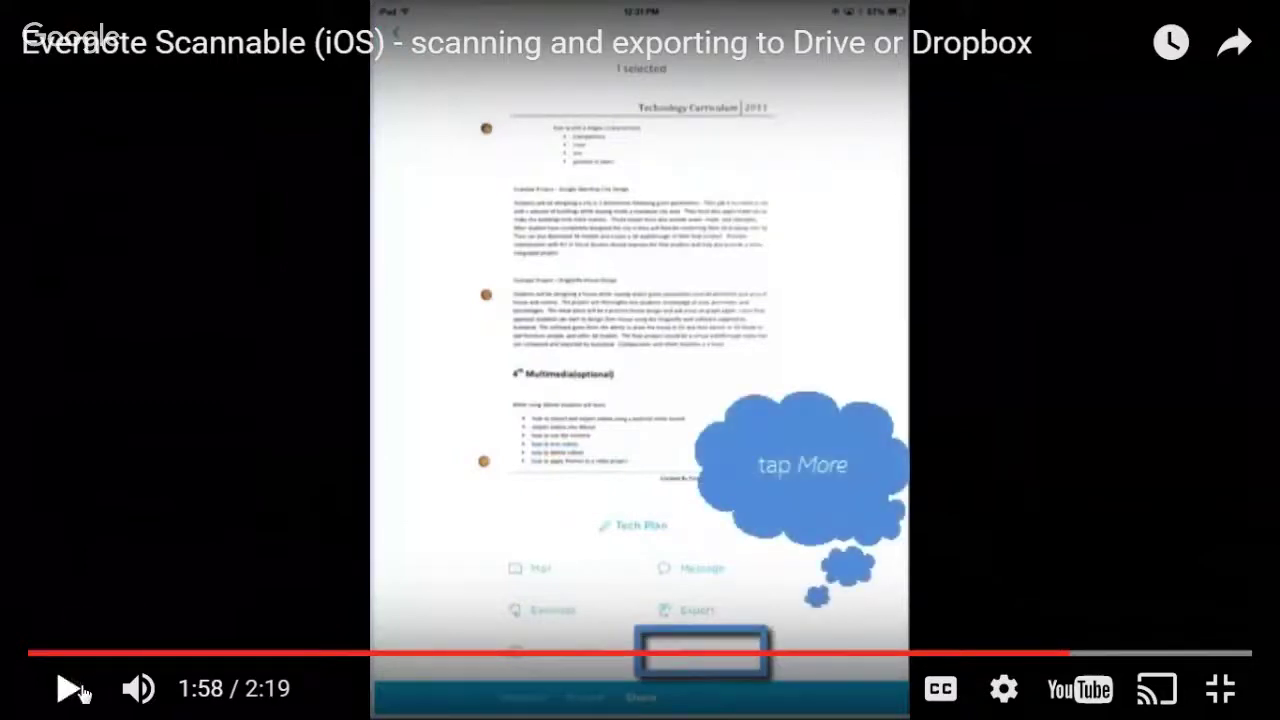
{"action": "left_click", "coordinate": [1220, 688]}
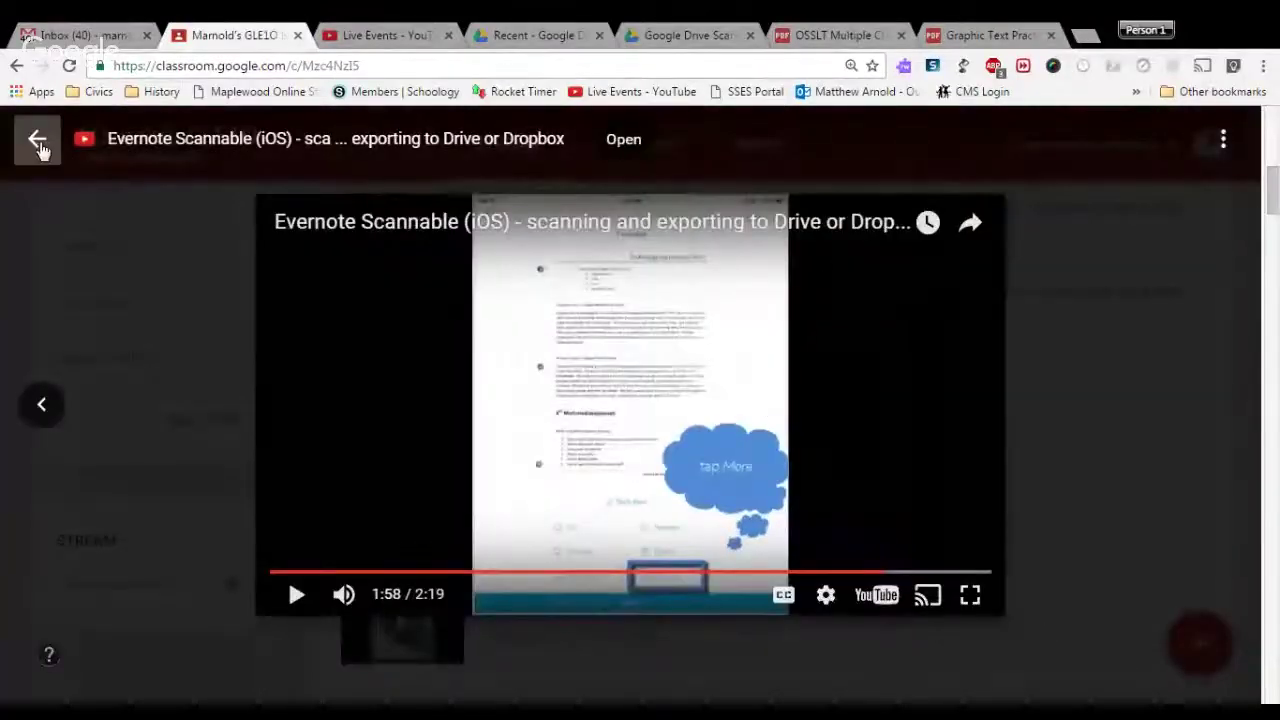
{"action": "left_click", "coordinate": [38, 146]}
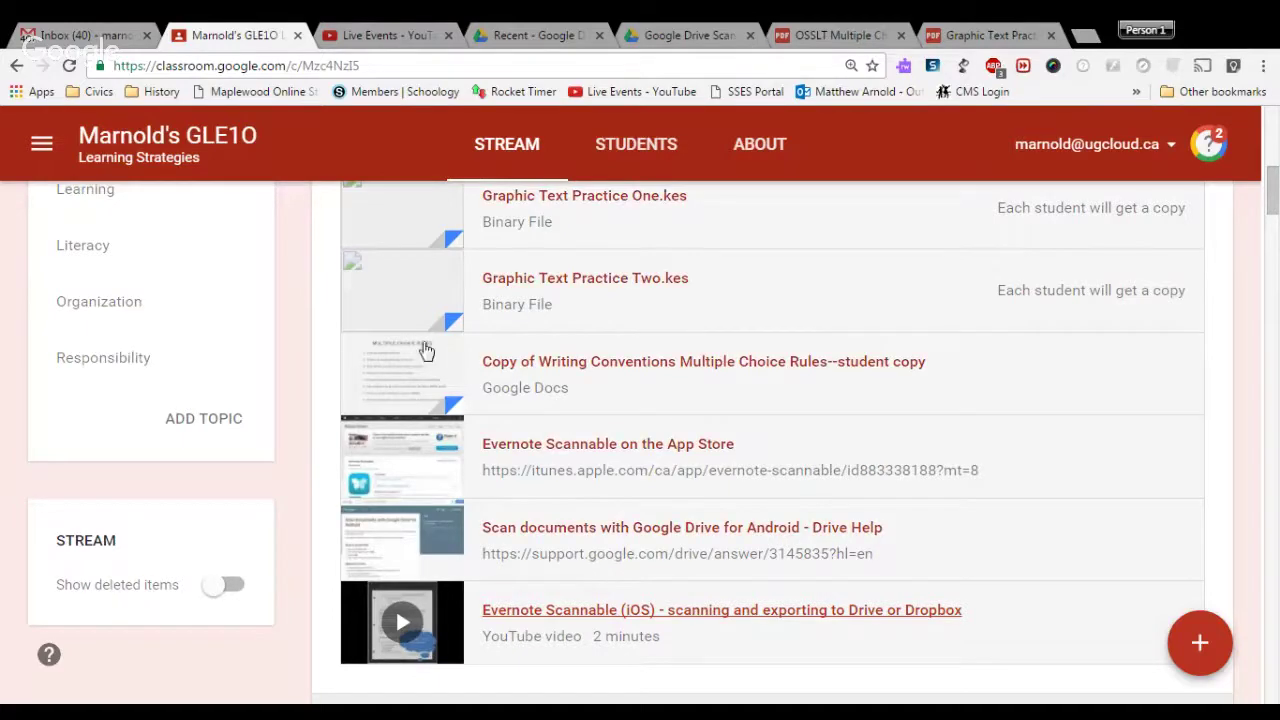
- View the Graphic Text Practice One PDF and return to the Learning Strategies class stream
{"action": "left_click", "coordinate": [968, 38]}
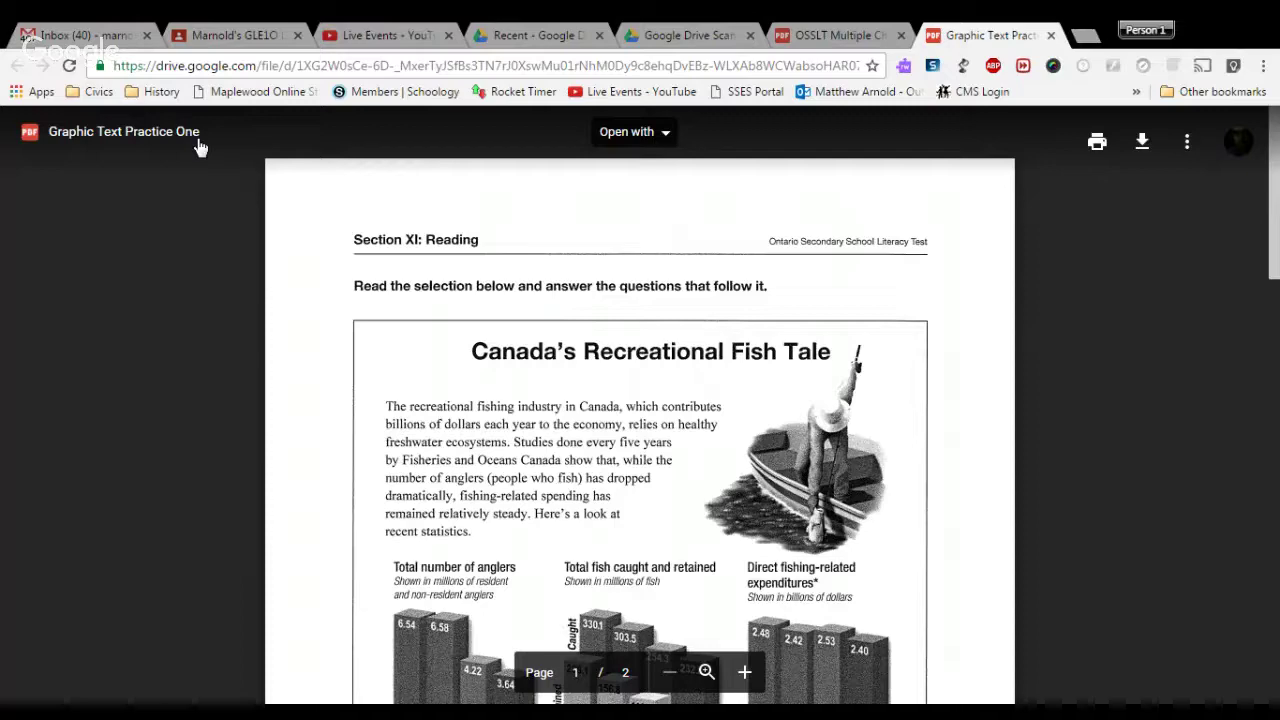
{"action": "left_click", "coordinate": [396, 34]}
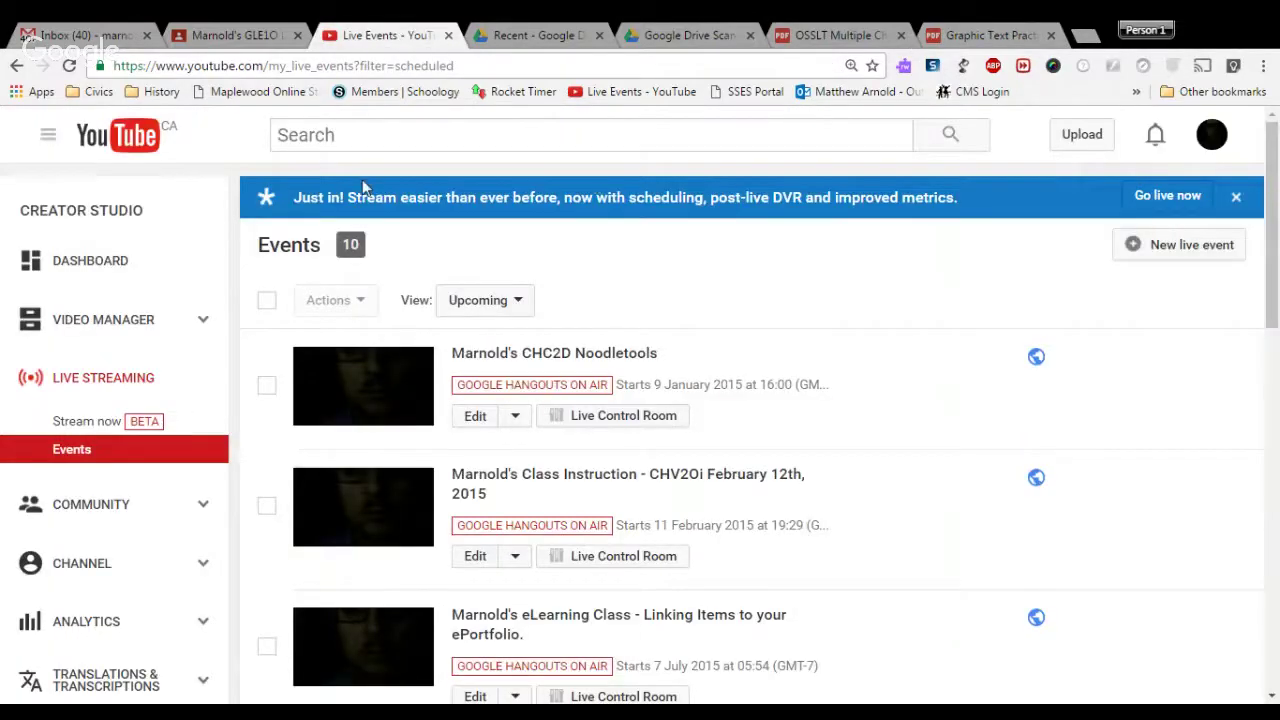
{"action": "left_click", "coordinate": [232, 35]}
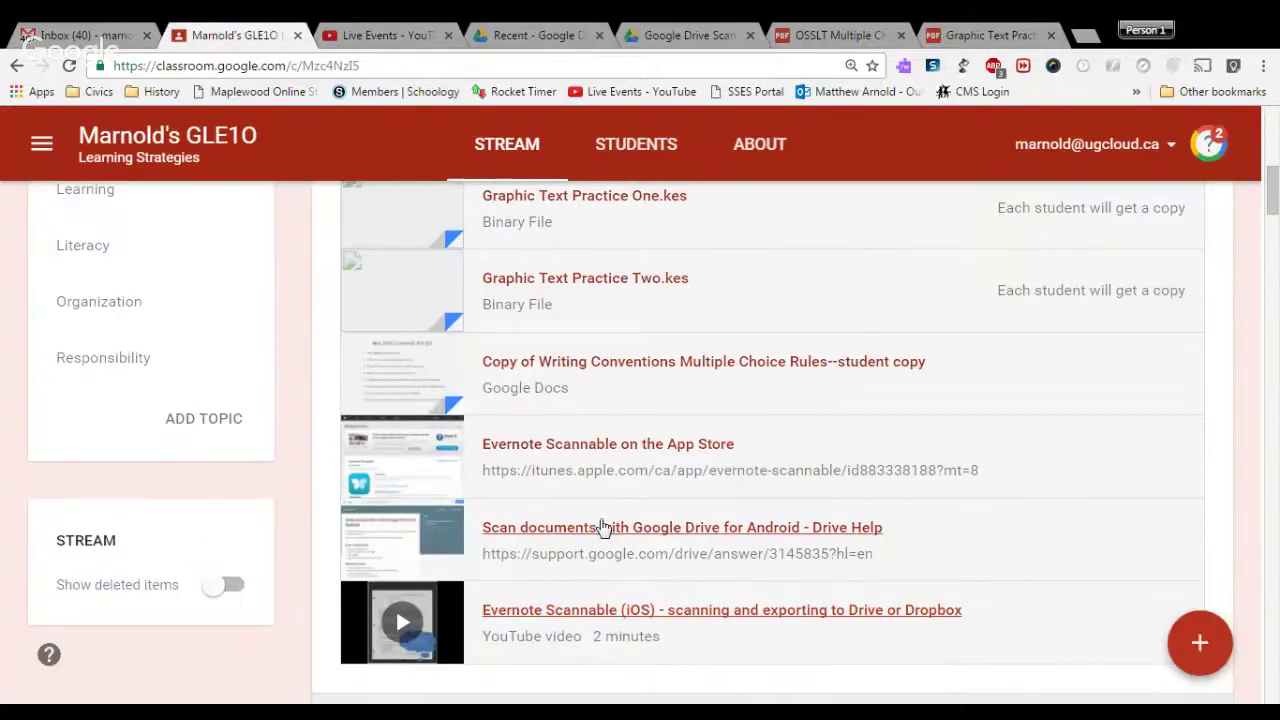
- Open the attached Drive Help article on scanning with Android and highlight the steps for opening the Drive app and photographing the document
{"action": "left_click", "coordinate": [550, 537]}
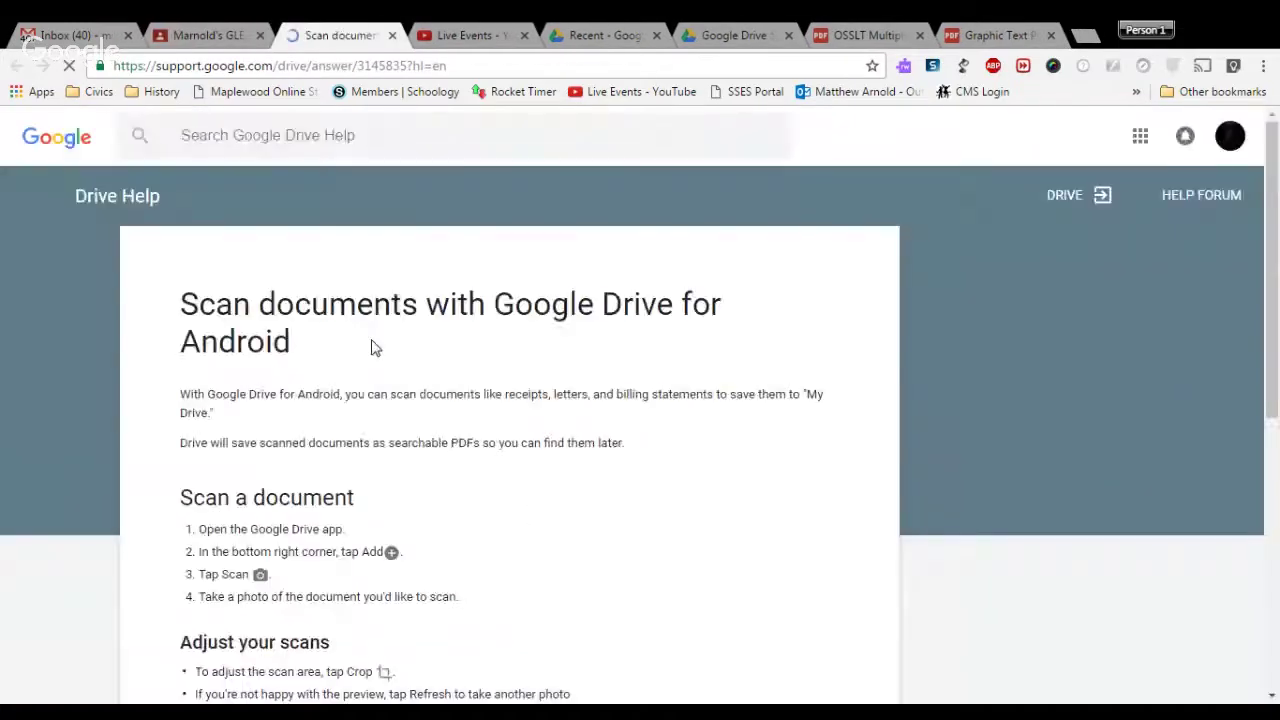
{"action": "scroll", "coordinate": [430, 545], "scroll_direction": "down", "scroll_amount": 2}
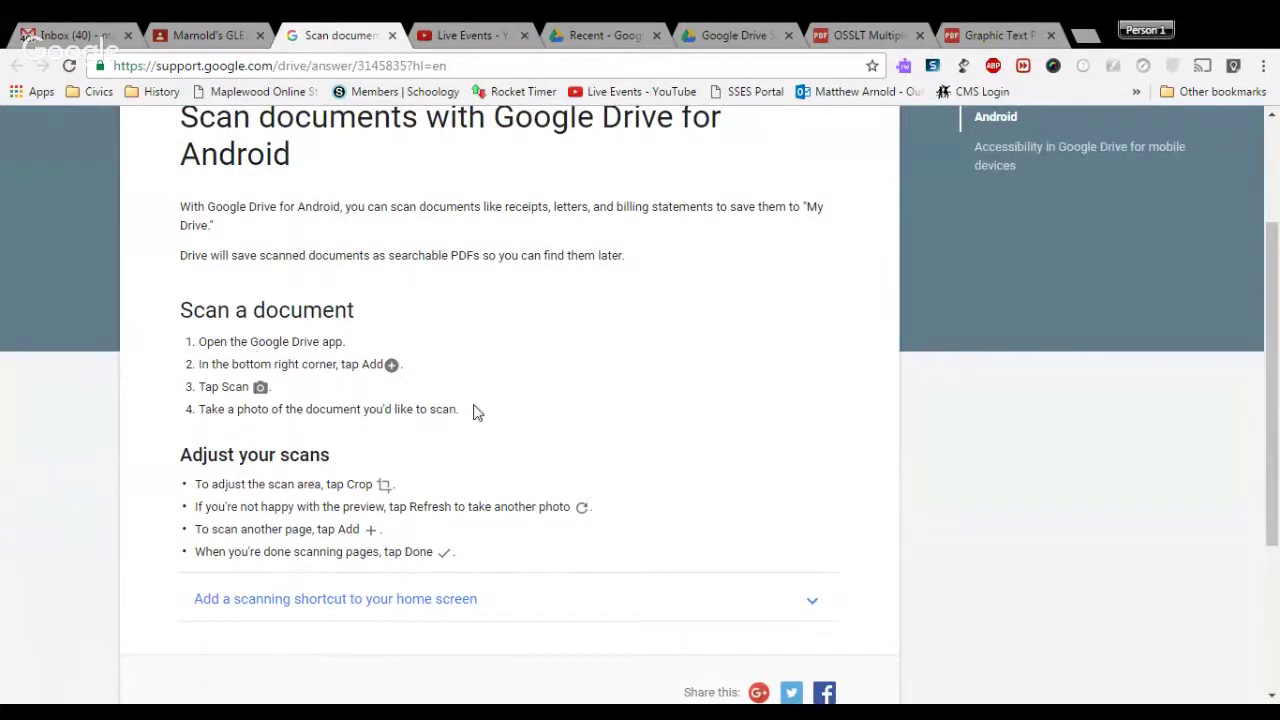
{"action": "scroll", "coordinate": [474, 409], "scroll_direction": "down", "scroll_amount": 1}
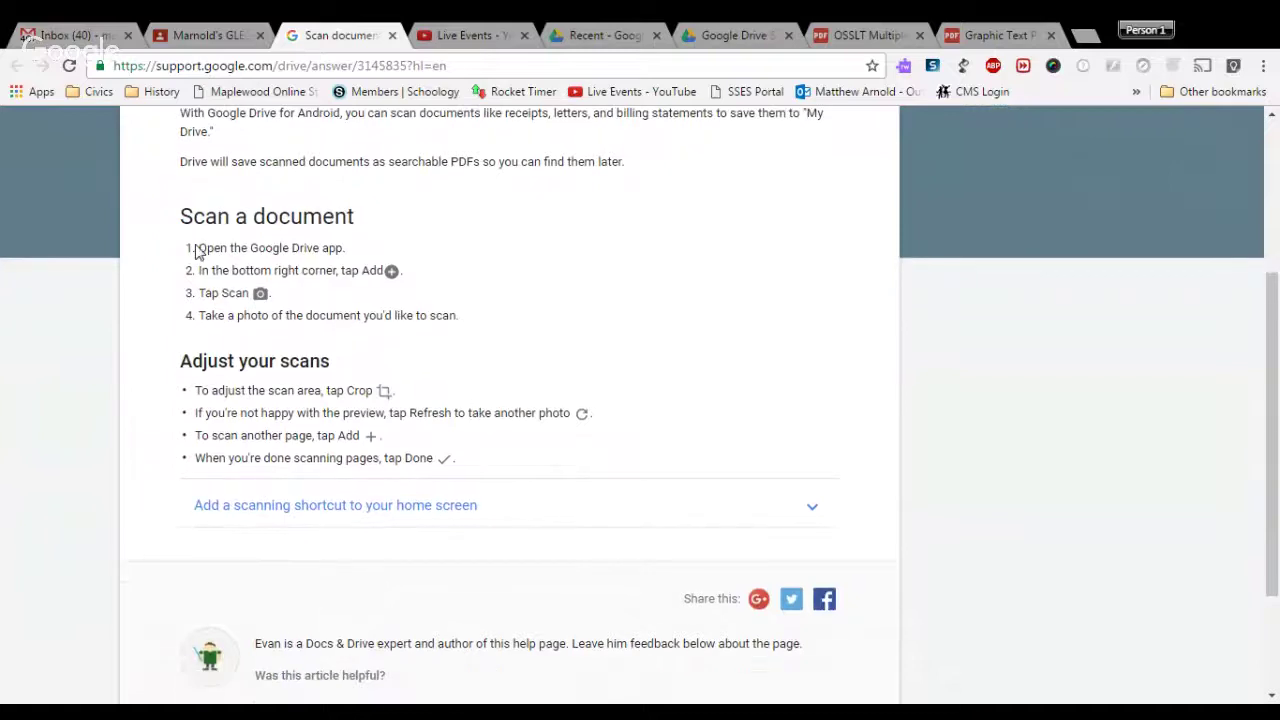
{"action": "left_click_drag", "start_coordinate": [200, 249], "coordinate": [346, 250]}
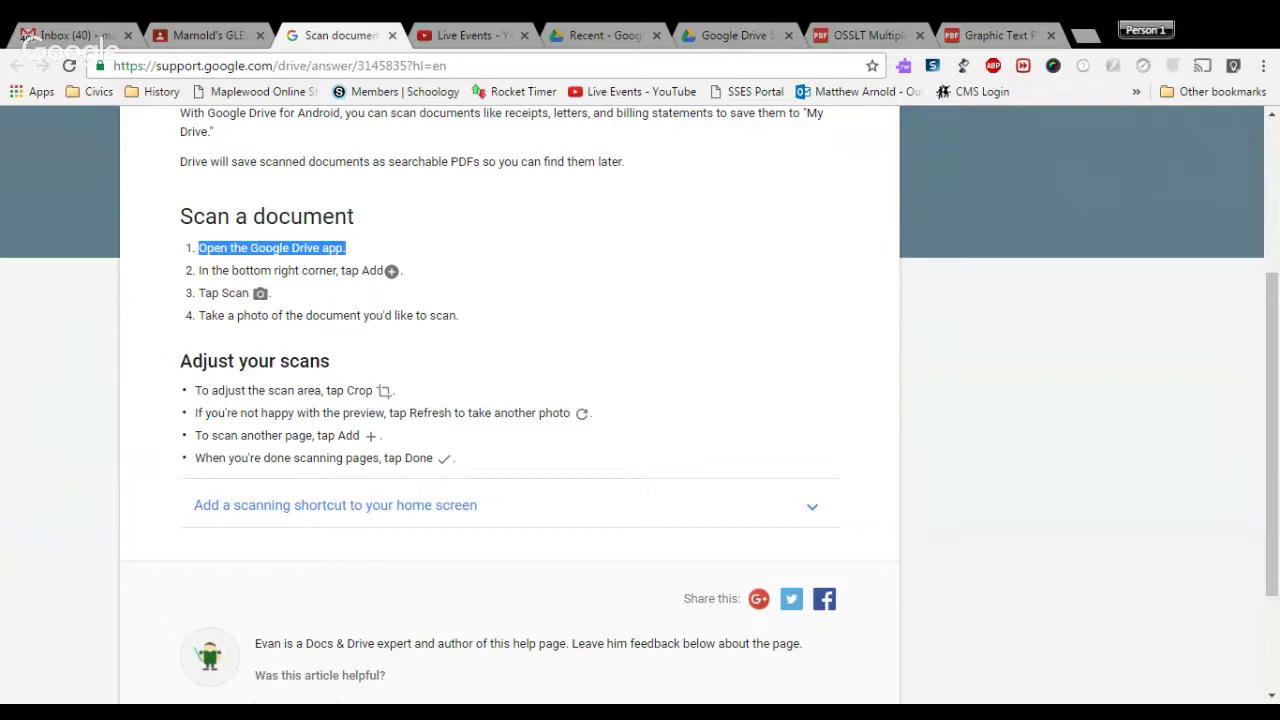
{"action": "left_click_drag", "start_coordinate": [198, 316], "coordinate": [463, 322]}
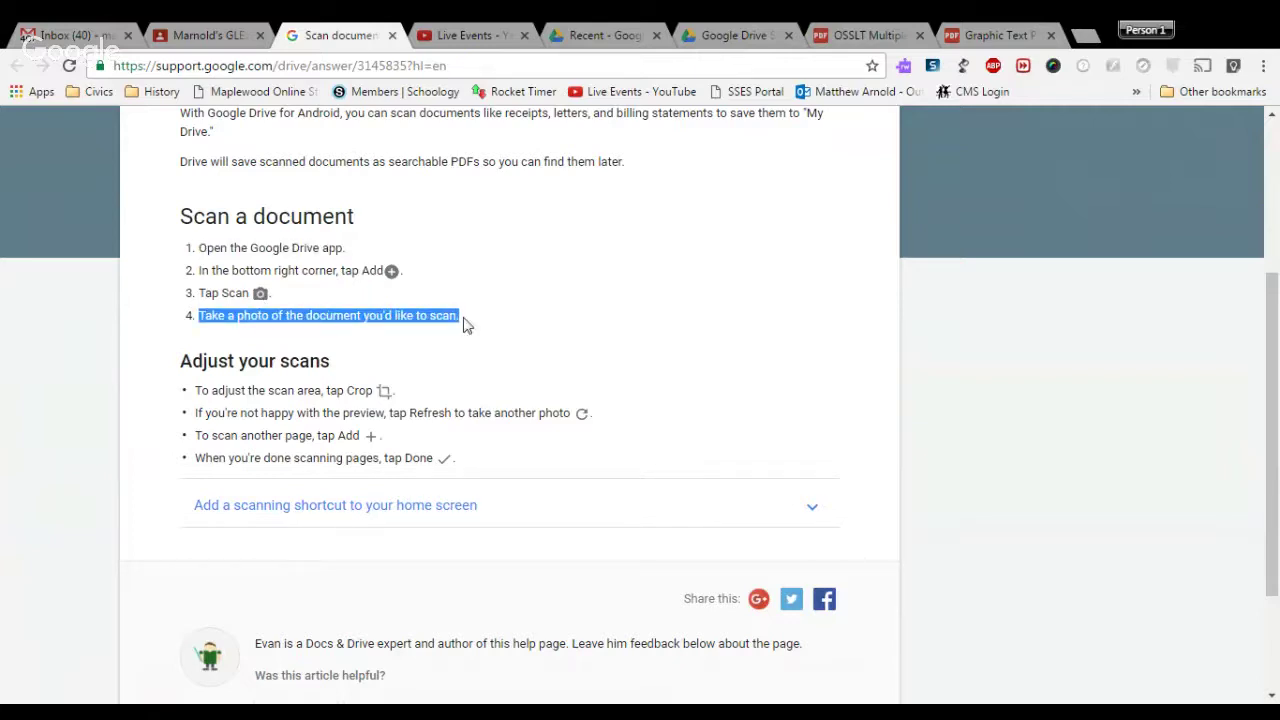
- Review the Graphic Text Practice One PDF alongside the Drive Help scanning instructions, ending at the start of the article
{"action": "left_click", "coordinate": [990, 35]}
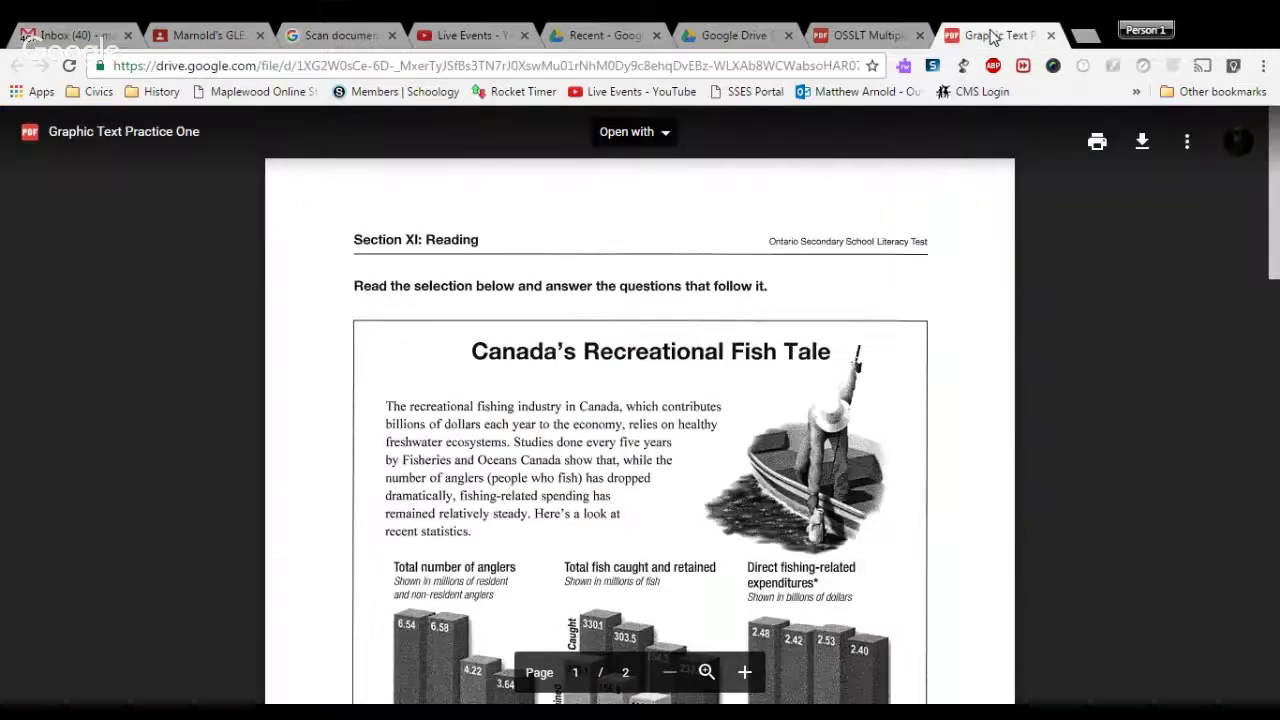
{"action": "left_click", "coordinate": [325, 36]}
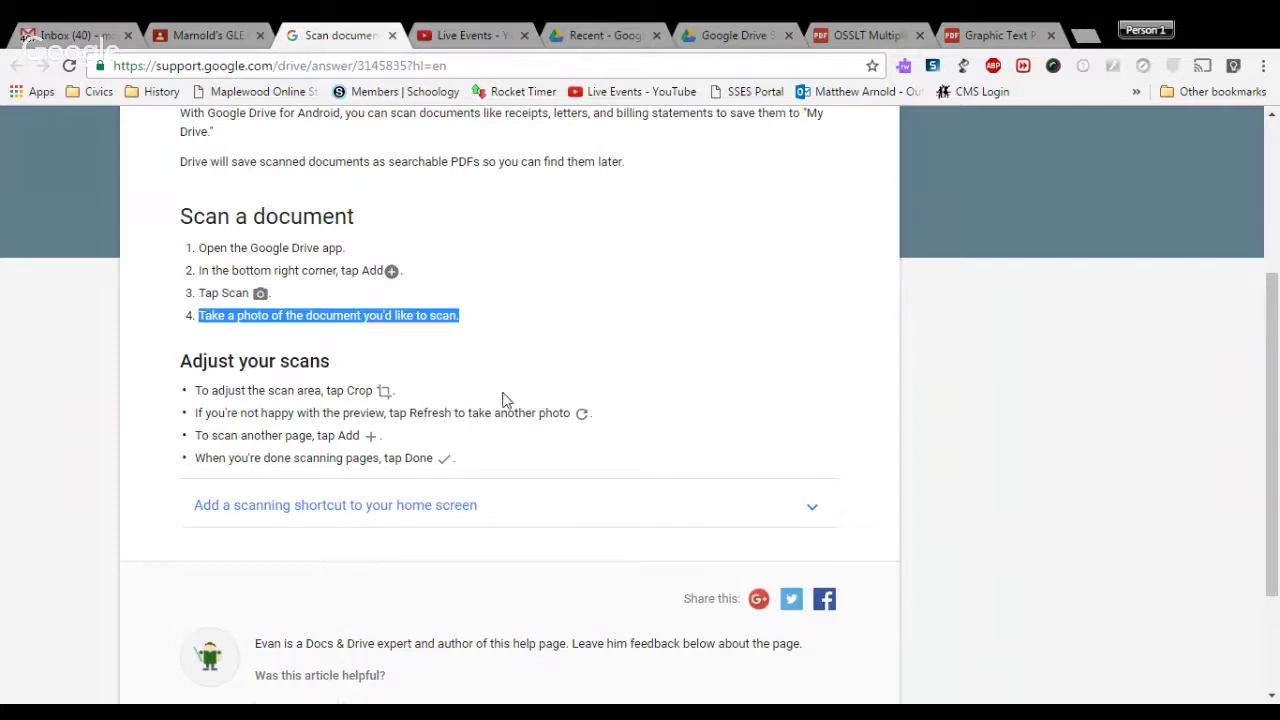
{"action": "left_click", "coordinate": [995, 37]}
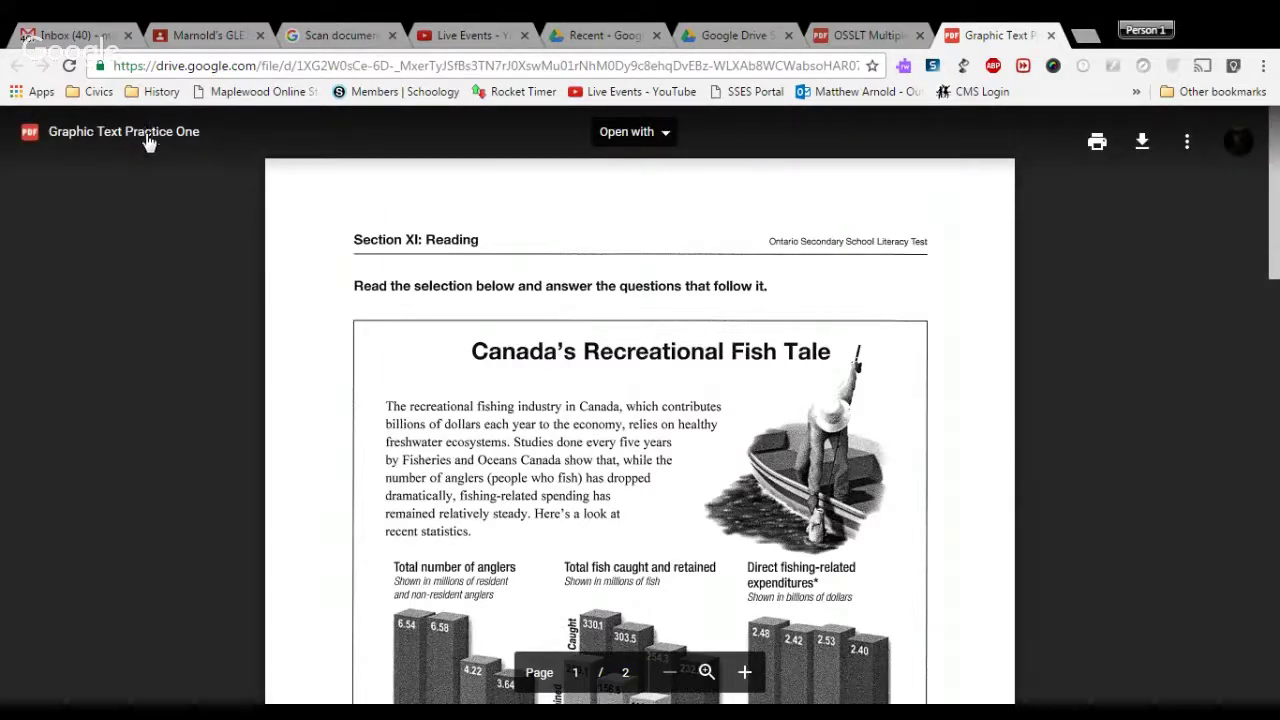
{"action": "left_click", "coordinate": [340, 40]}
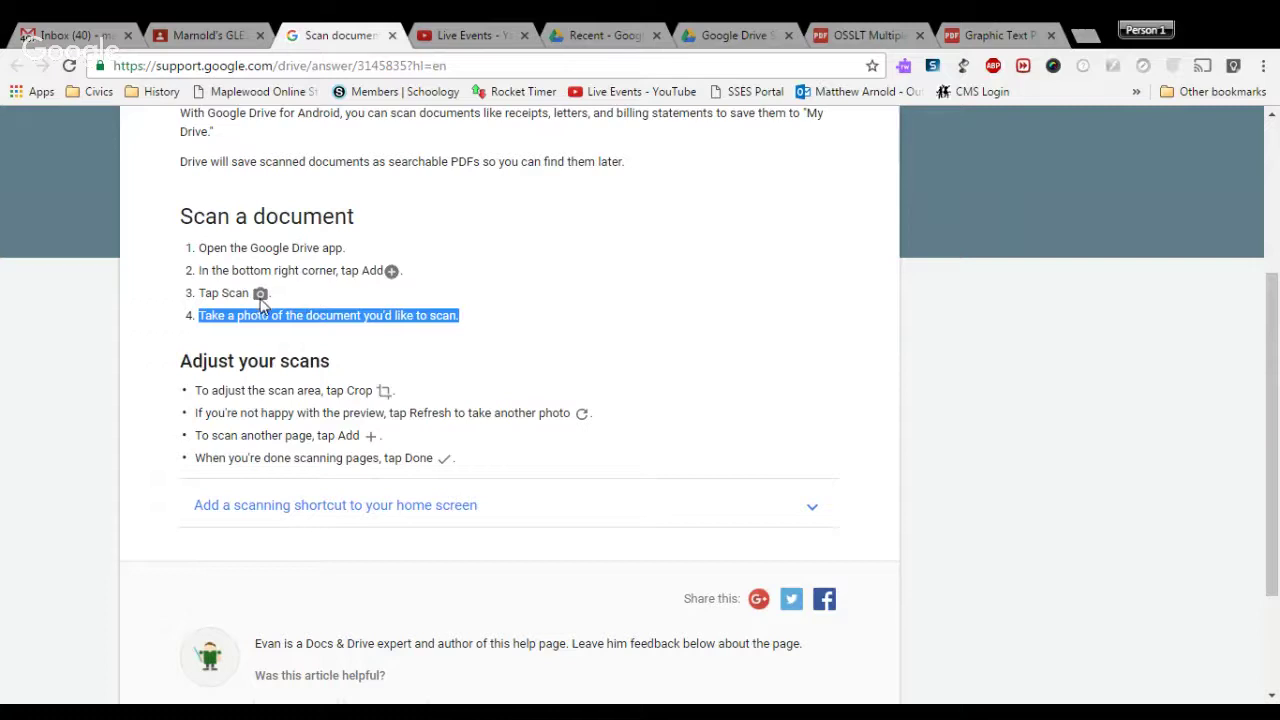
{"action": "left_click", "coordinate": [996, 37]}
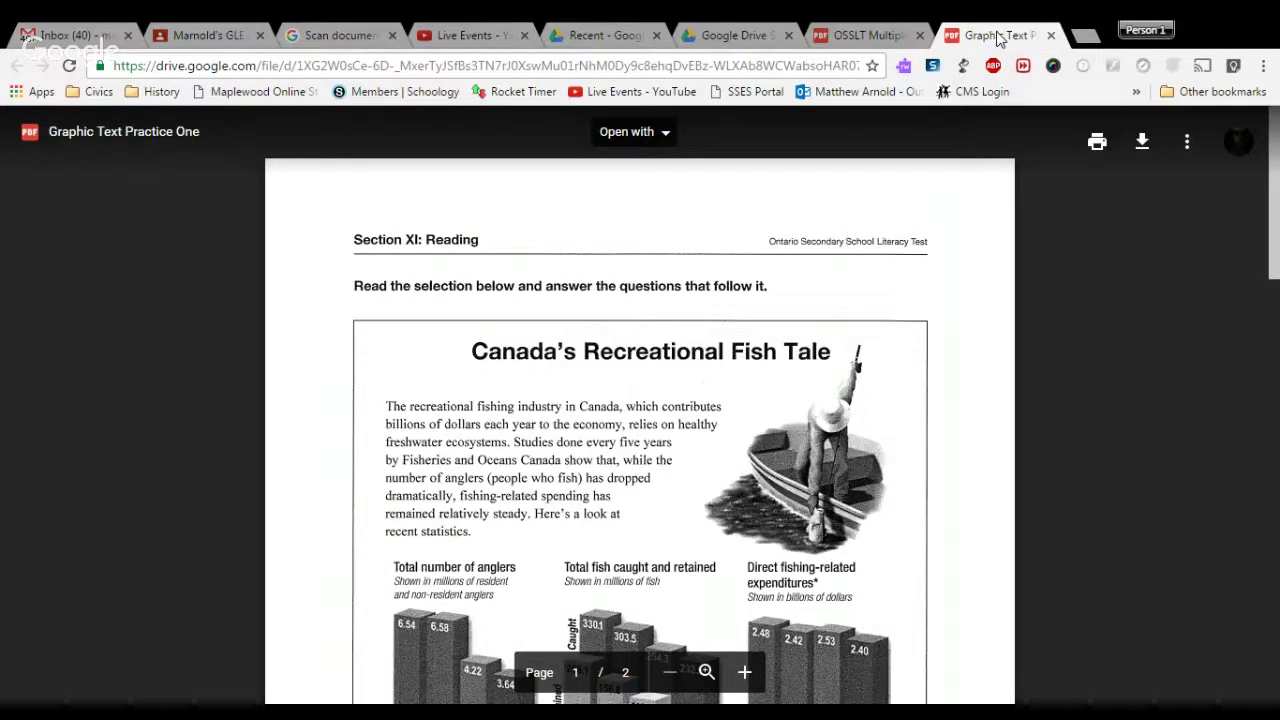
{"action": "left_click", "coordinate": [323, 35]}
{"action": "scroll", "coordinate": [566, 317], "scroll_direction": "up", "scroll_amount": 1}
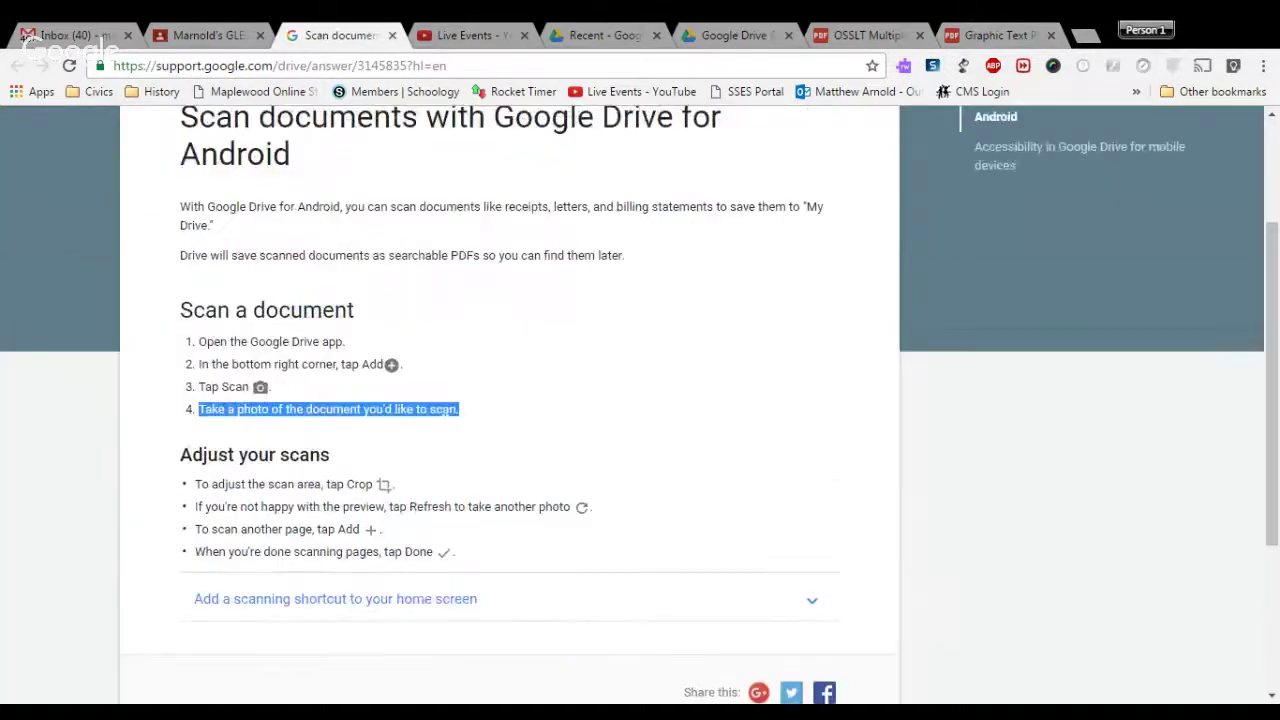
{"action": "scroll", "coordinate": [540, 420], "scroll_direction": "up", "scroll_amount": 2}
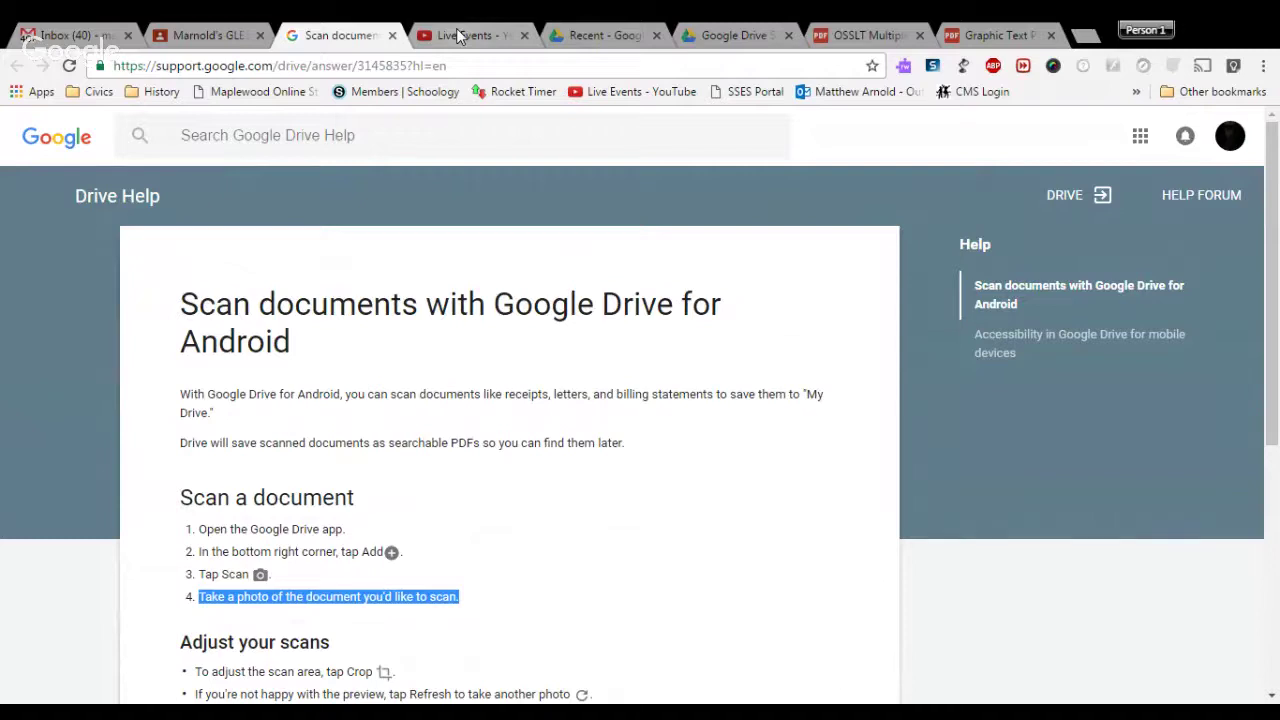
- Select Graphic Text Practice One among Drive's recent files and look over the scanned PDFs in the Google Drive Scan folder
{"action": "left_click", "coordinate": [205, 35]}
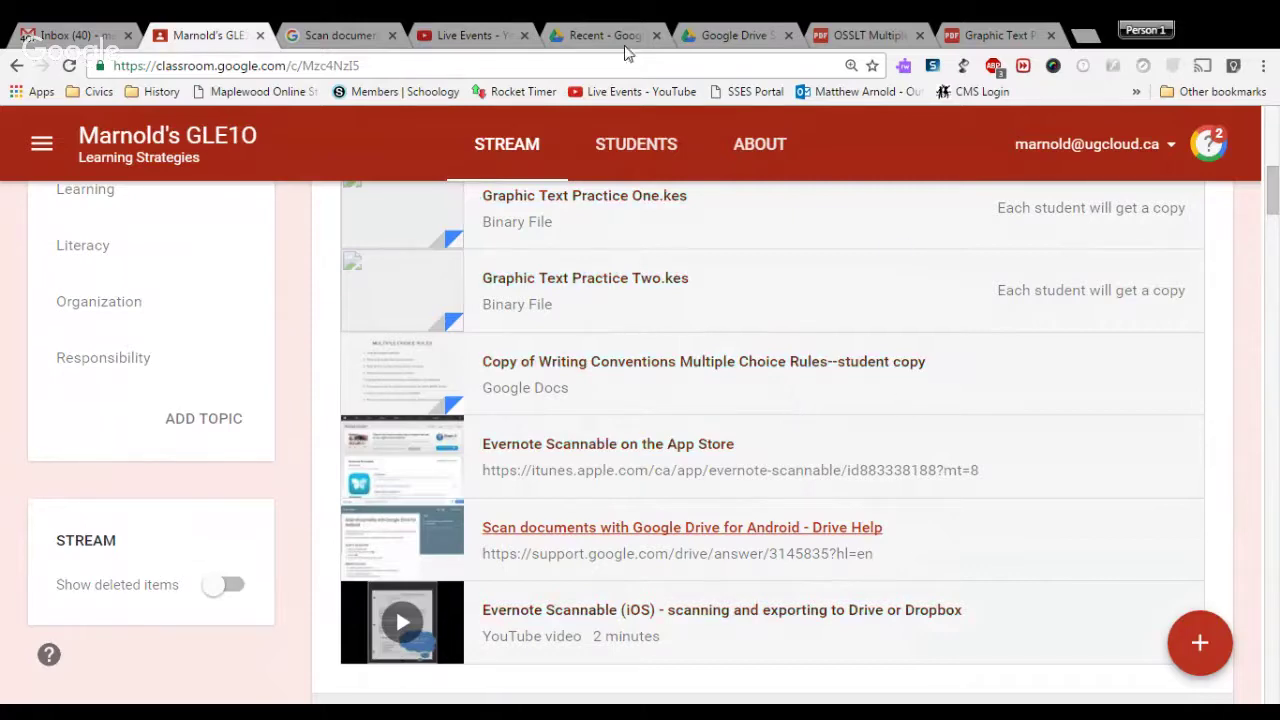
{"action": "left_click", "coordinate": [597, 34]}
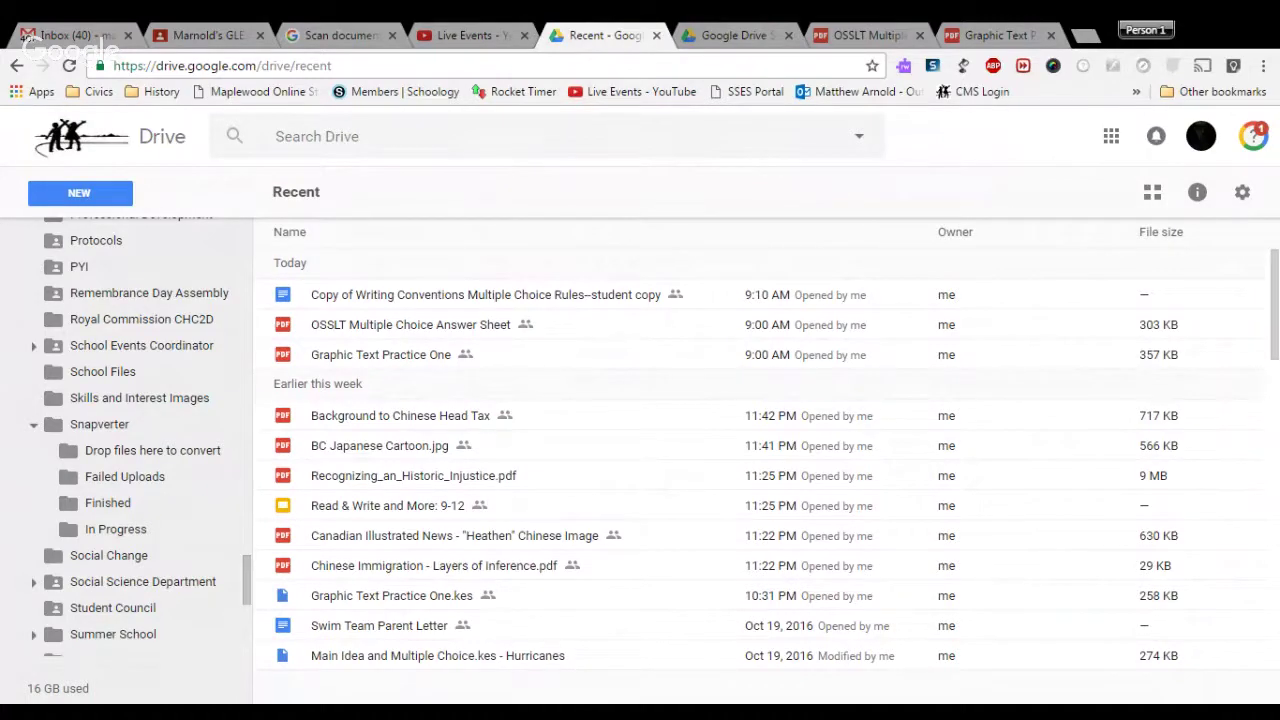
{"action": "left_click", "coordinate": [320, 362]}
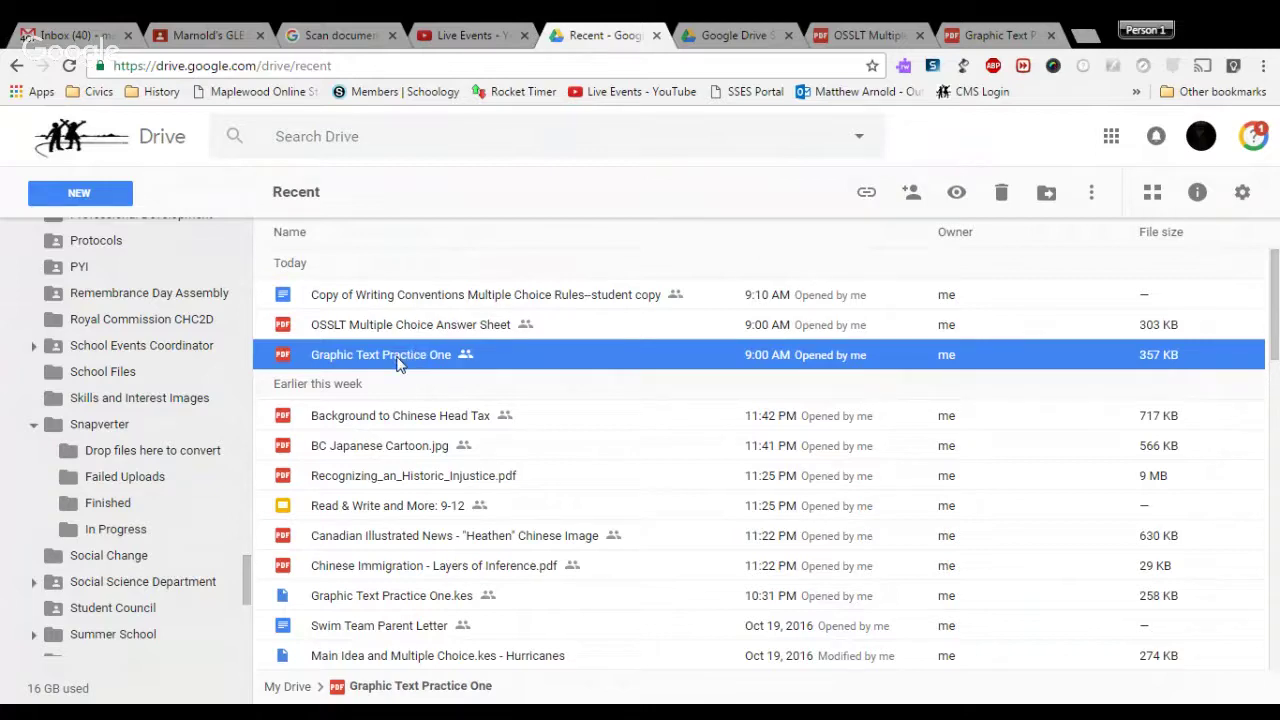
{"action": "left_click", "coordinate": [735, 36]}
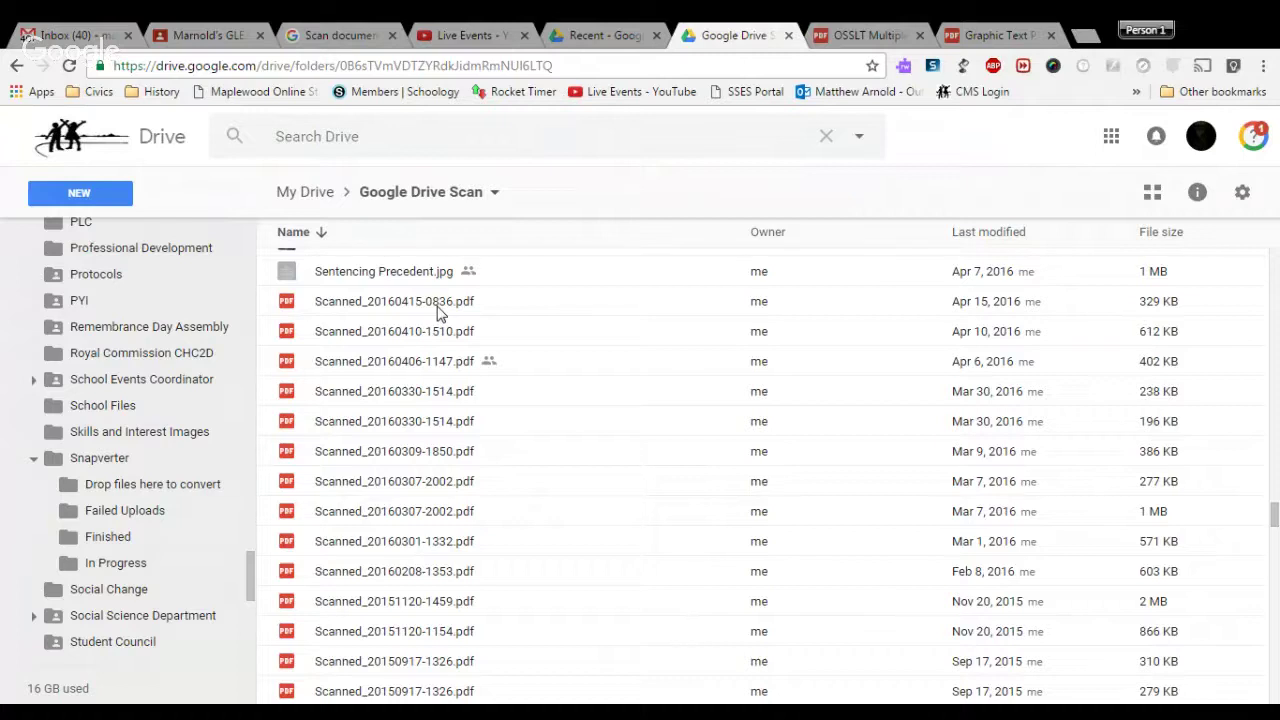
- Return to Drive's recent files, expand the My Drive folder tree and find the Snapverter folder
{"action": "left_click", "coordinate": [598, 28]}
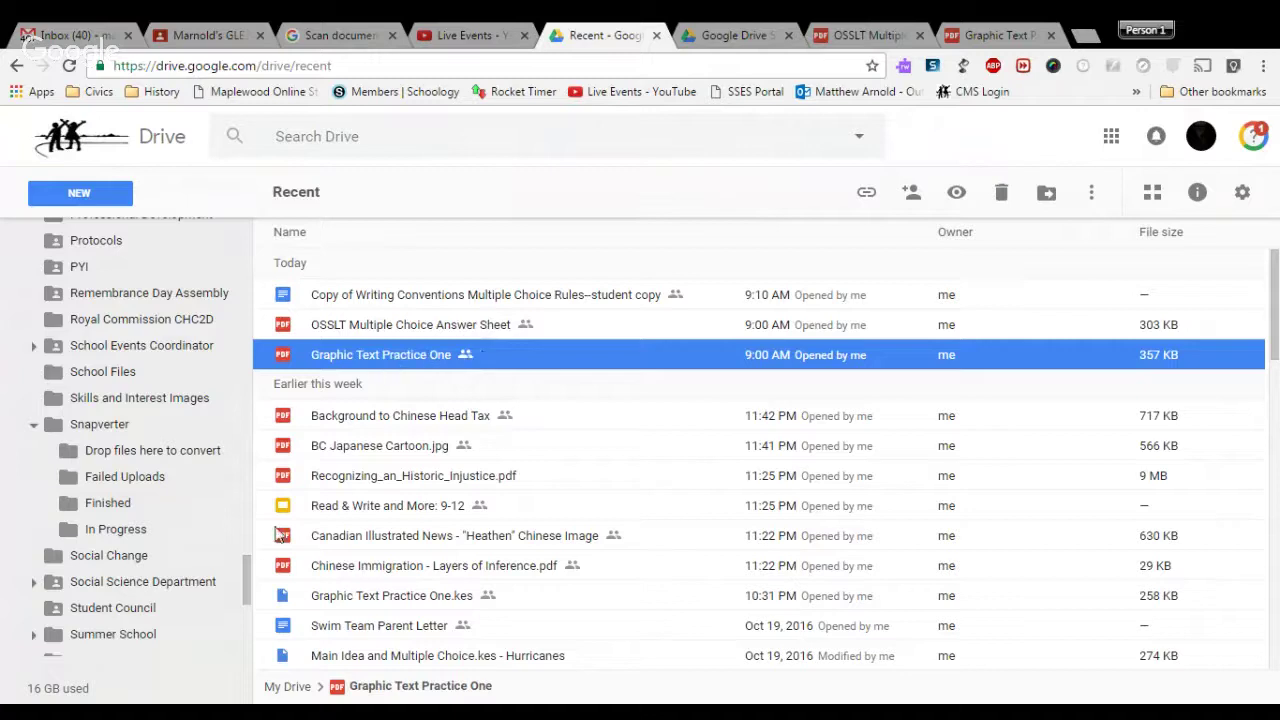
{"action": "left_click_drag", "start_coordinate": [247, 580], "coordinate": [248, 228]}
{"action": "left_click", "coordinate": [17, 245]}
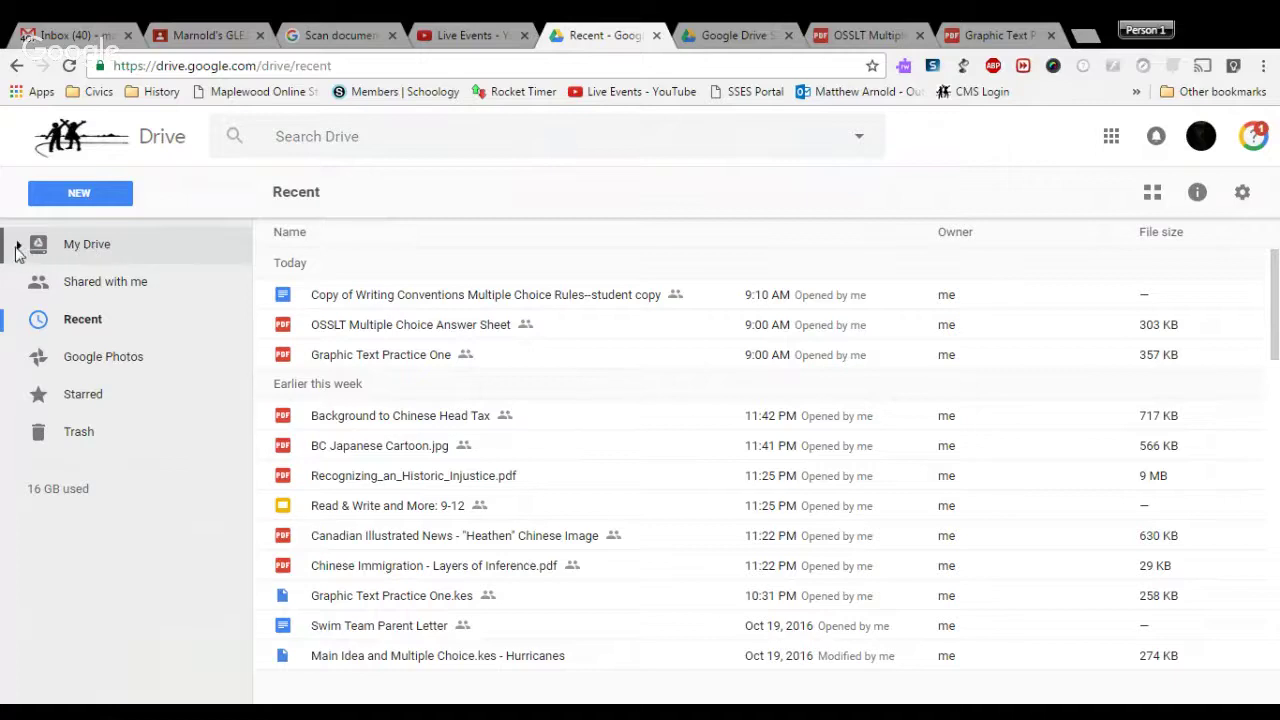
{"action": "left_click", "coordinate": [19, 247]}
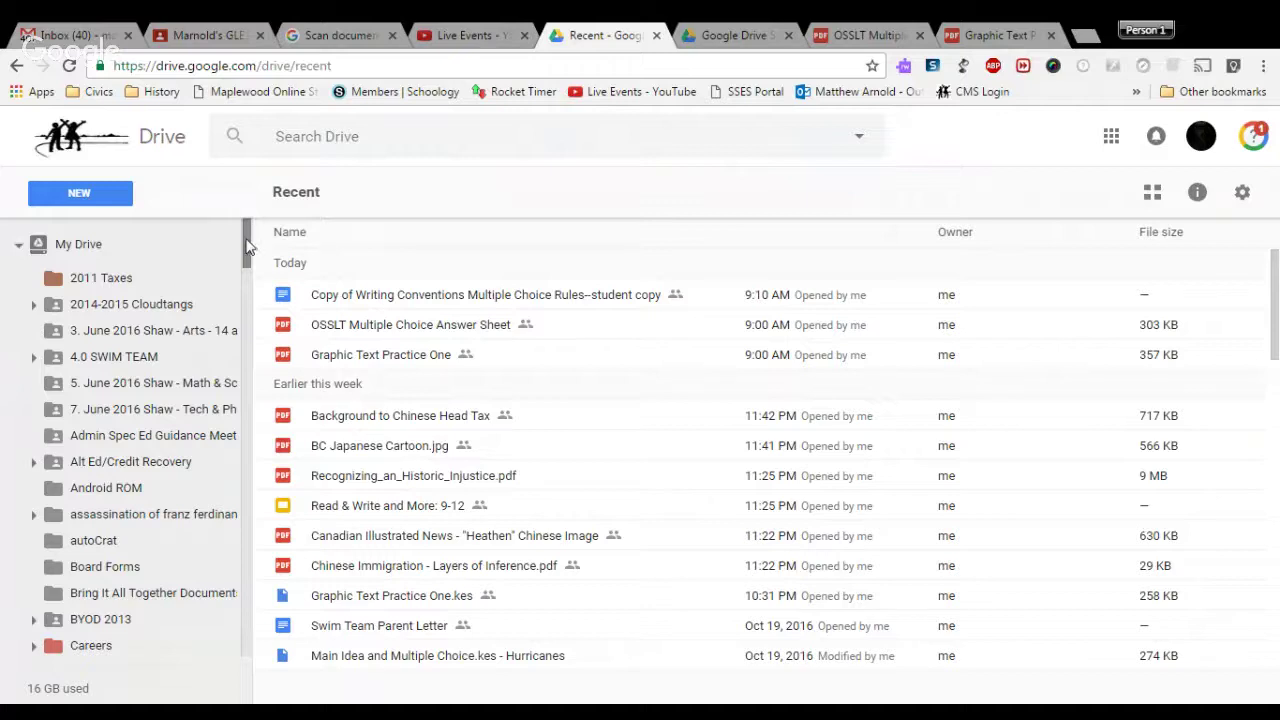
{"action": "left_click_drag", "start_coordinate": [248, 247], "coordinate": [229, 591]}
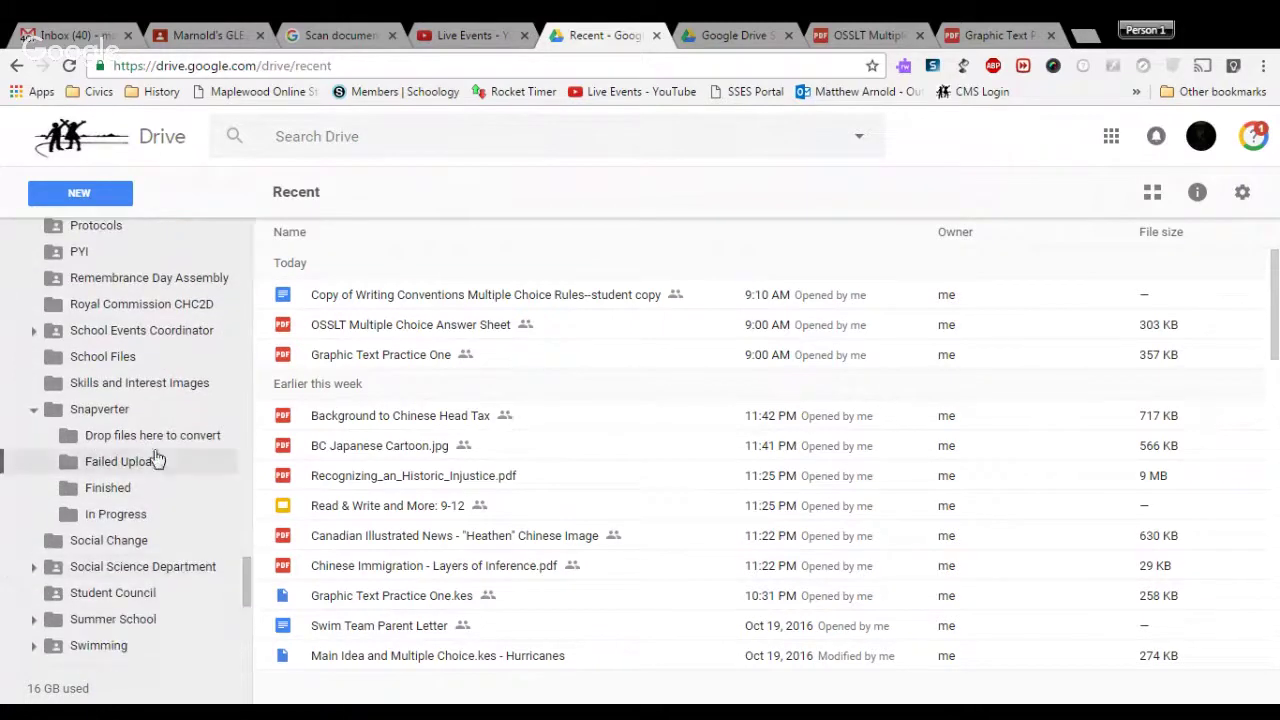
- Move Graphic Text Practice One into Snapverter's "Drop files here to convert" subfolder
{"action": "left_click", "coordinate": [34, 412]}
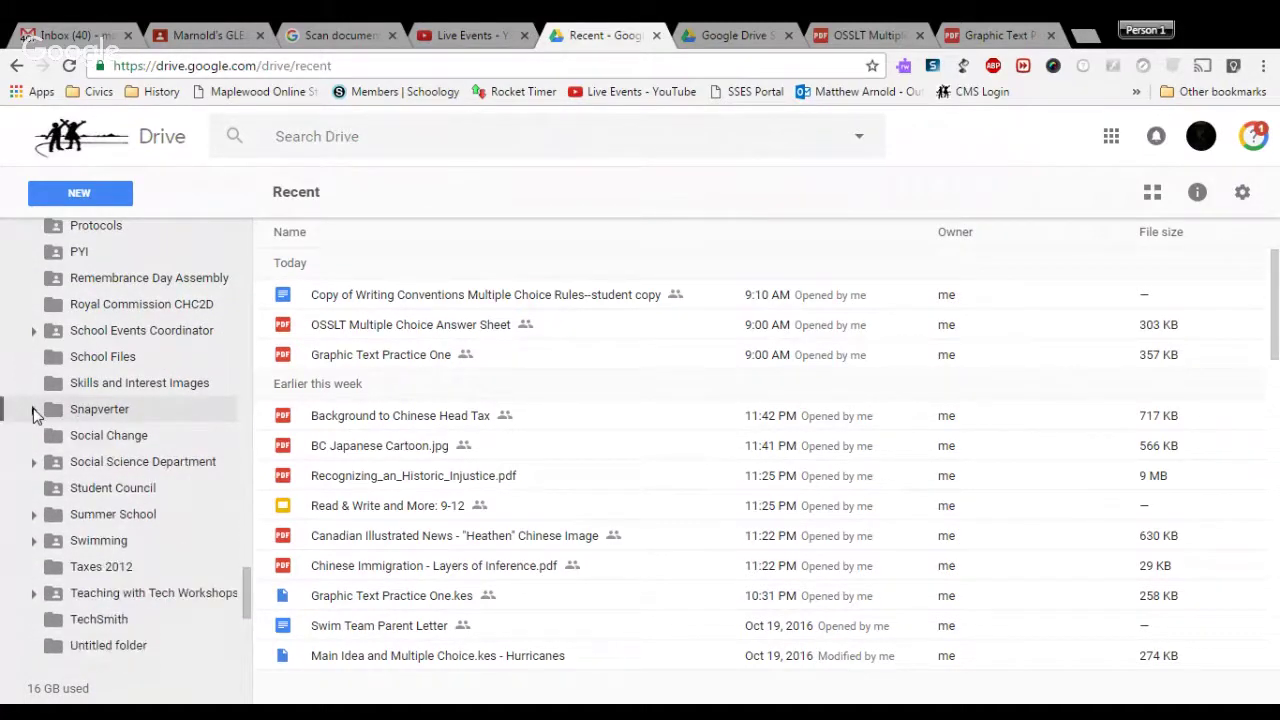
{"action": "left_click", "coordinate": [34, 412]}
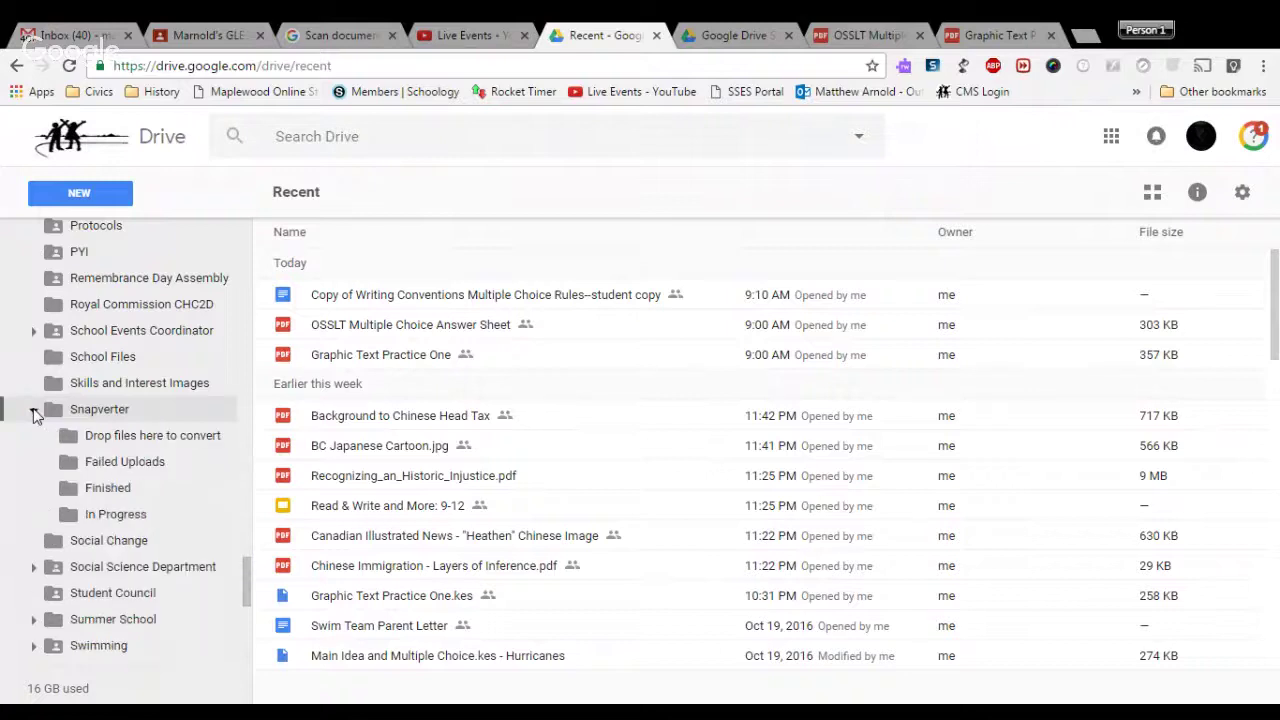
{"action": "left_click", "coordinate": [397, 361]}
{"action": "left_click_drag", "start_coordinate": [397, 361], "coordinate": [89, 439]}
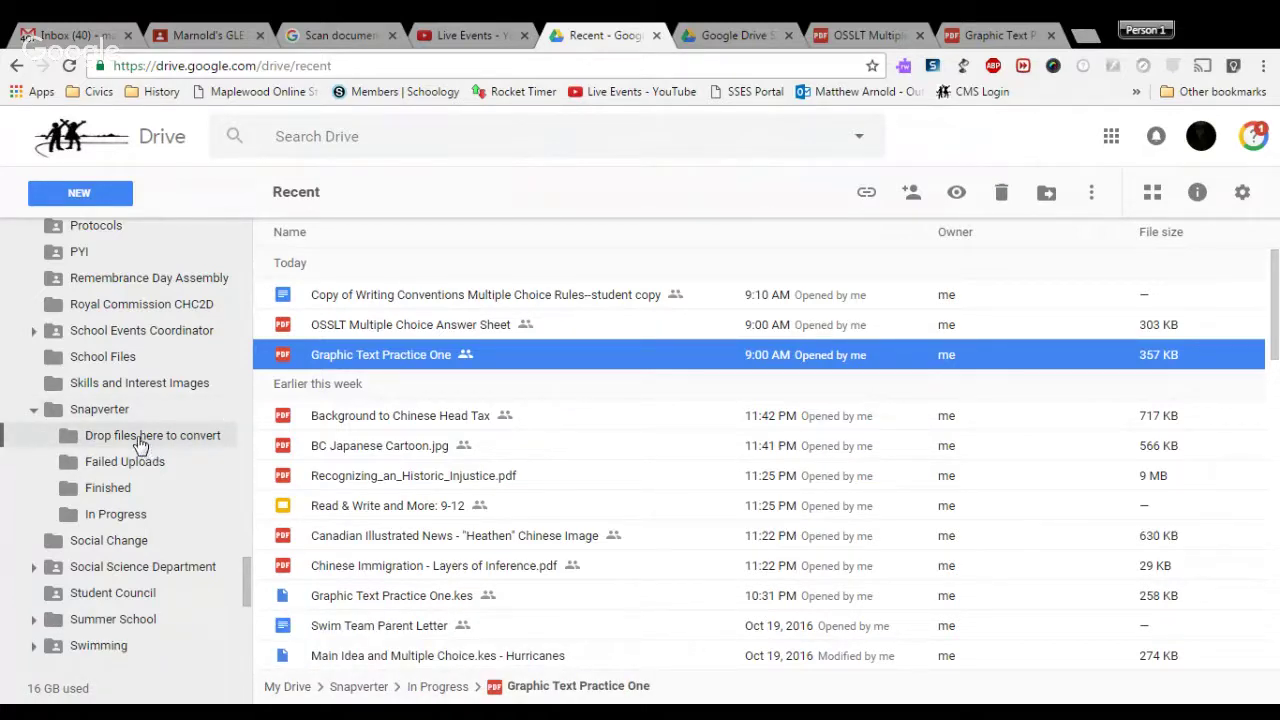
- Check the contents of Snapverter's Finished, In Progress and Failed Uploads folders
{"action": "left_click", "coordinate": [110, 490]}
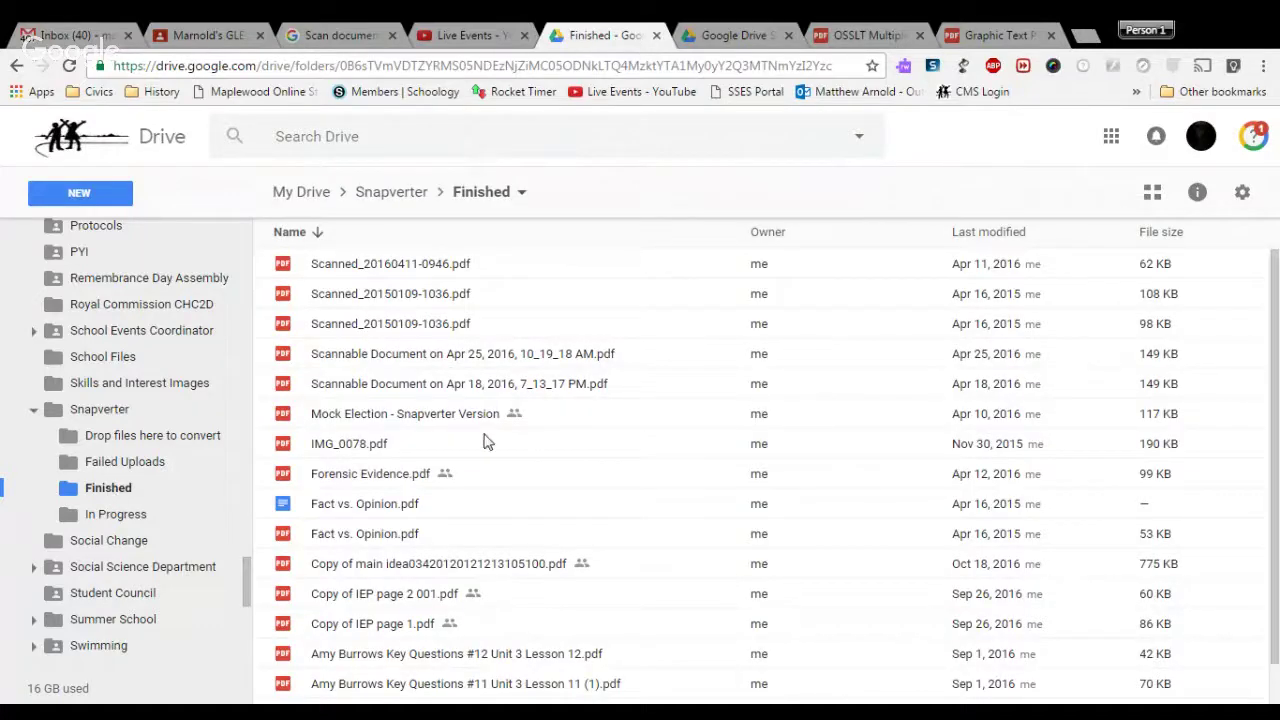
{"action": "left_click", "coordinate": [120, 520]}
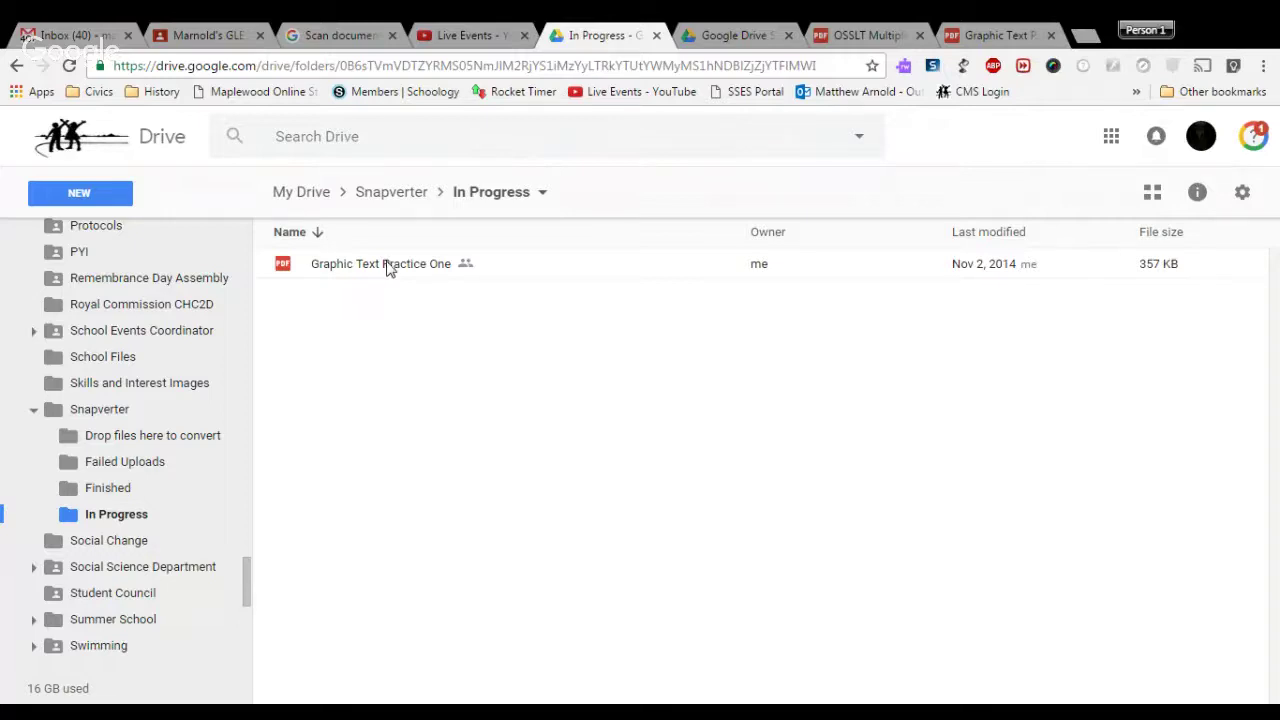
{"action": "left_click", "coordinate": [127, 466]}
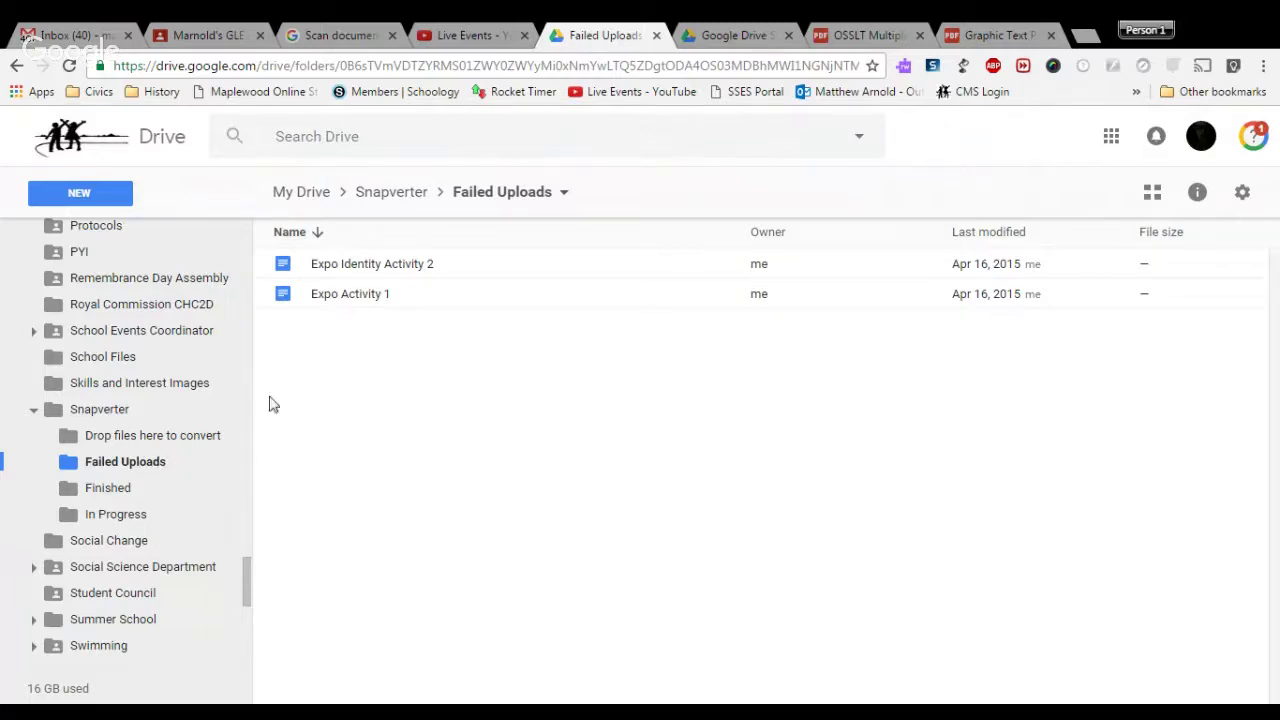
- Check Snapverter's In Progress folder for Graphic Text Practice One and look through the Finished folder's files
{"action": "left_click", "coordinate": [122, 523]}
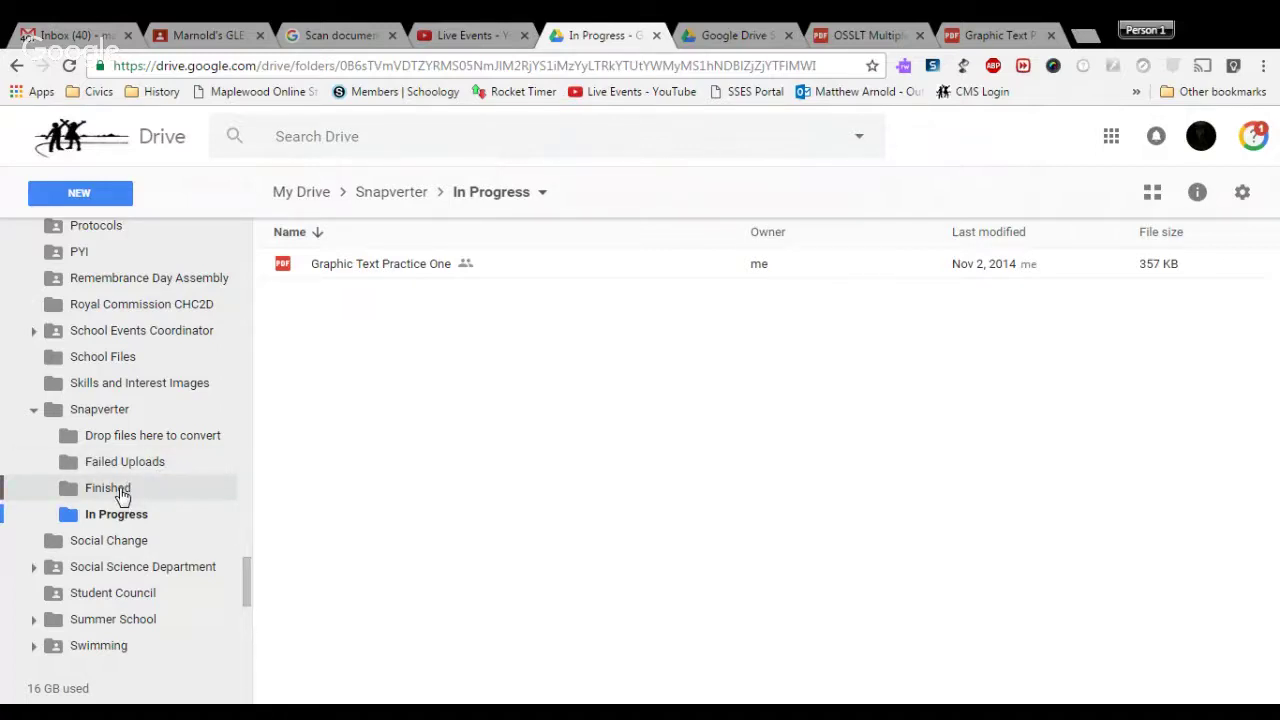
{"action": "left_click", "coordinate": [120, 490]}
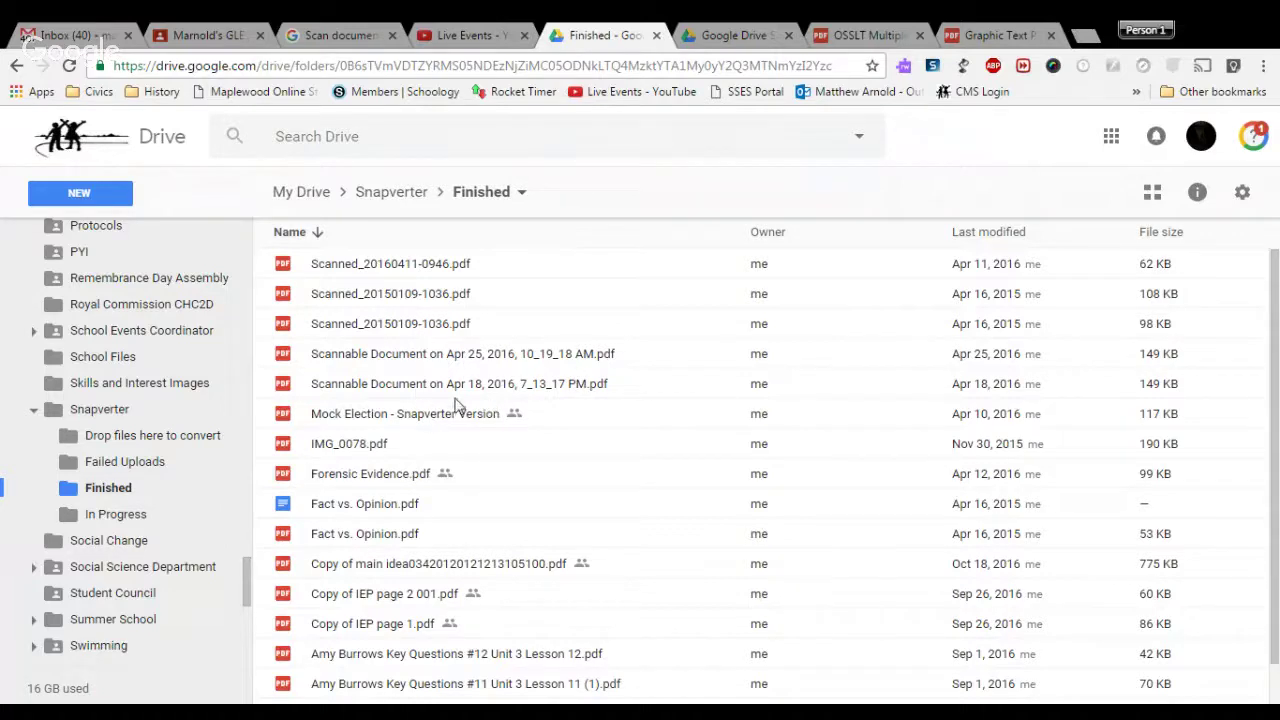
{"action": "scroll", "coordinate": [400, 400], "scroll_direction": "down", "scroll_amount": 1}
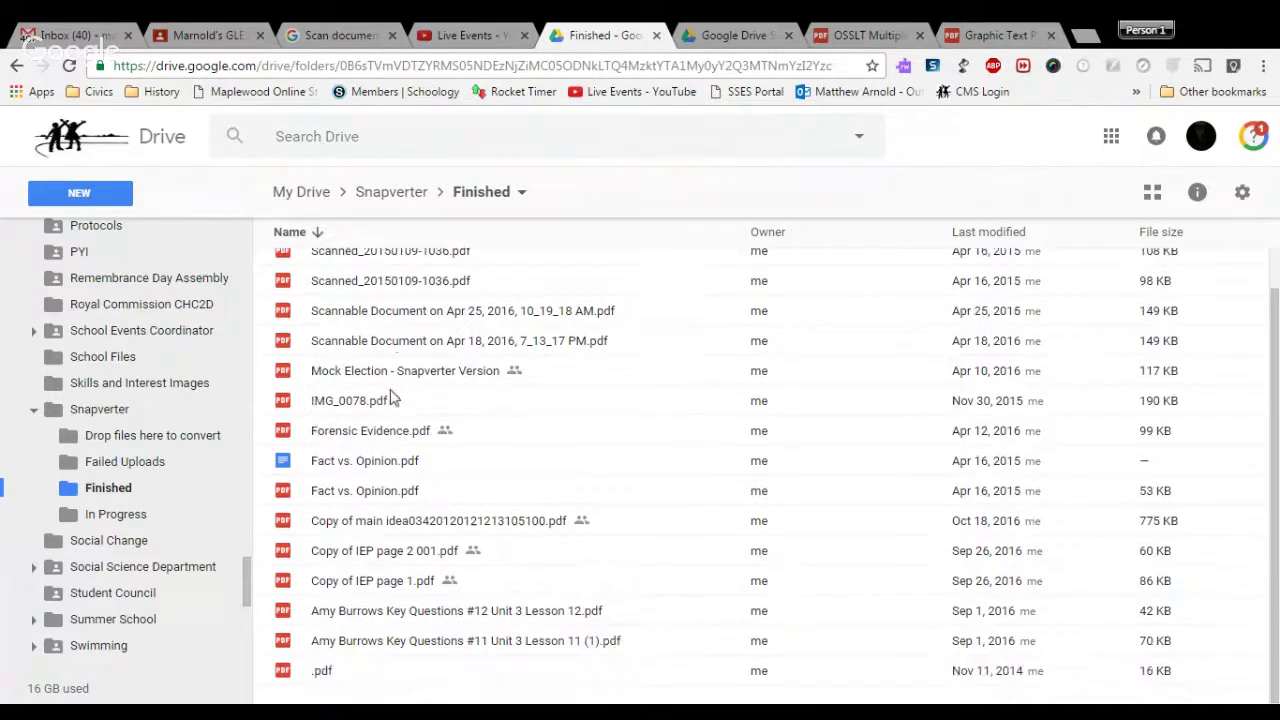
{"action": "scroll", "coordinate": [398, 410], "scroll_direction": "up", "scroll_amount": 1}
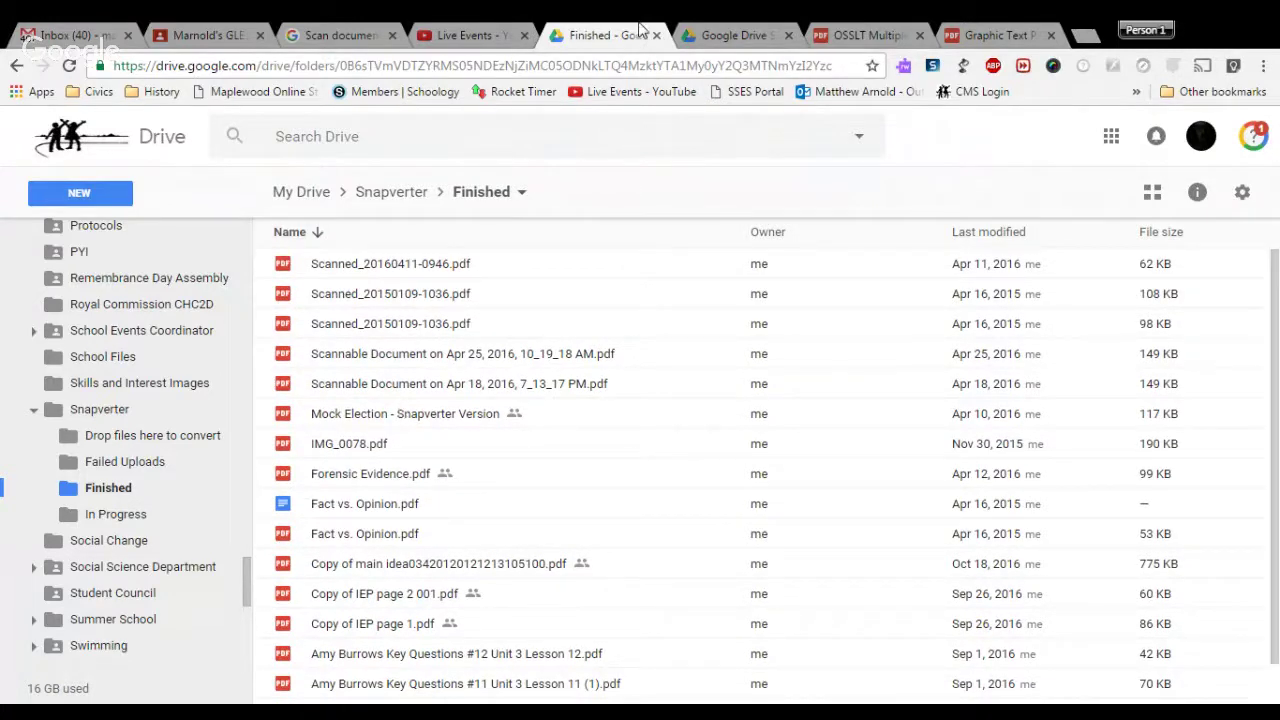
- Show Drive's recent files beside the Google Drive Scan folder's place and view which apps can open Graphic Text Practice One
{"action": "left_click", "coordinate": [712, 35]}
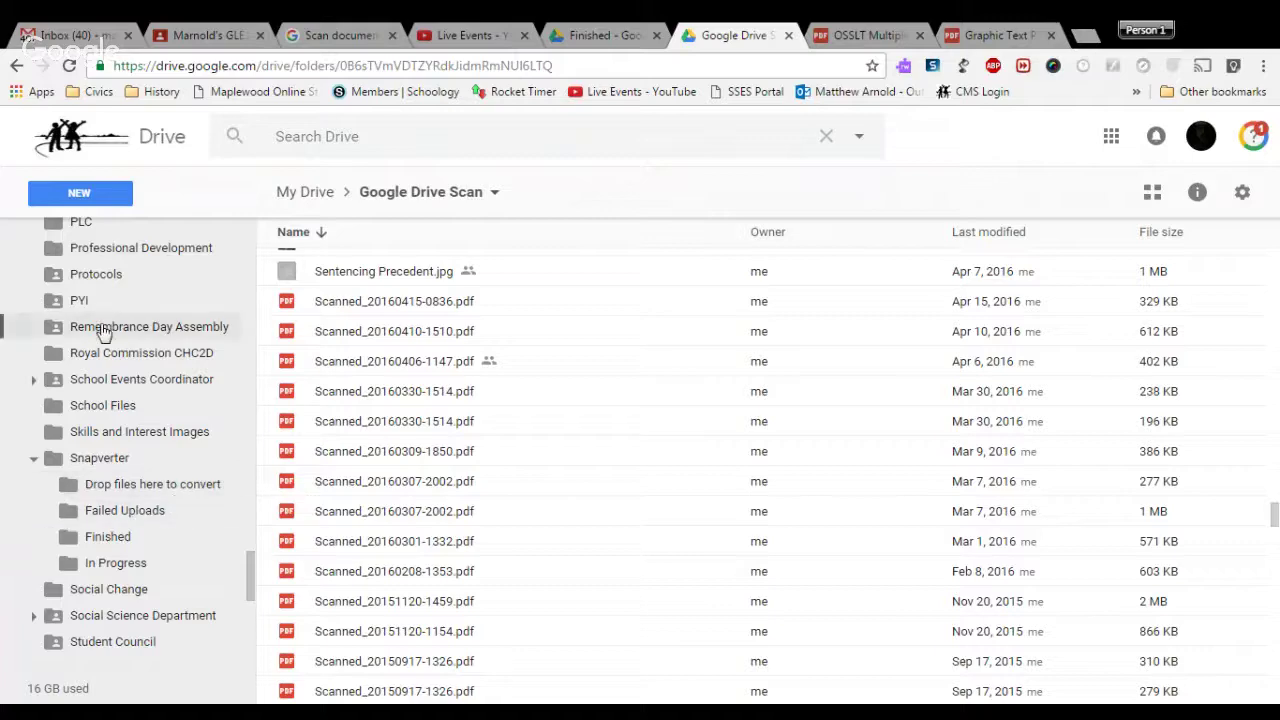
{"action": "scroll", "coordinate": [149, 371], "scroll_direction": "up", "scroll_amount": 10}
{"action": "scroll", "coordinate": [172, 400], "scroll_direction": "down", "scroll_amount": 15}
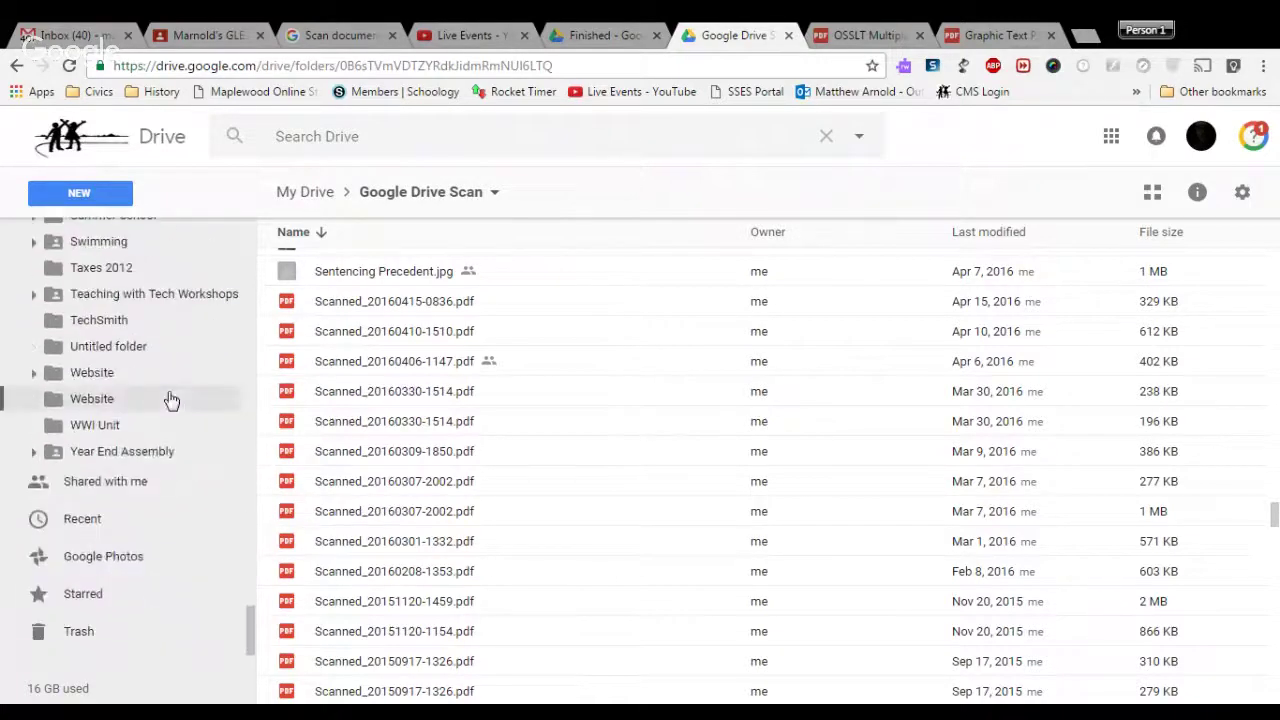
{"action": "left_click", "coordinate": [85, 521]}
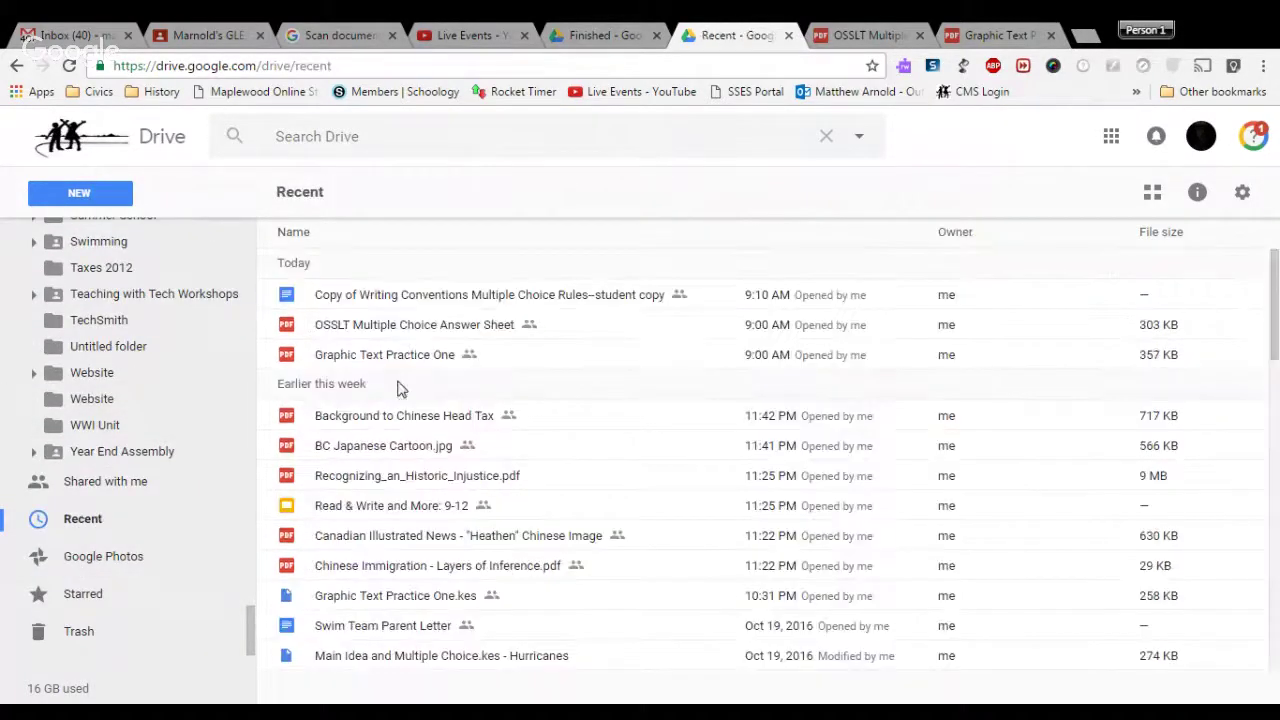
{"action": "right_click", "coordinate": [370, 357]}
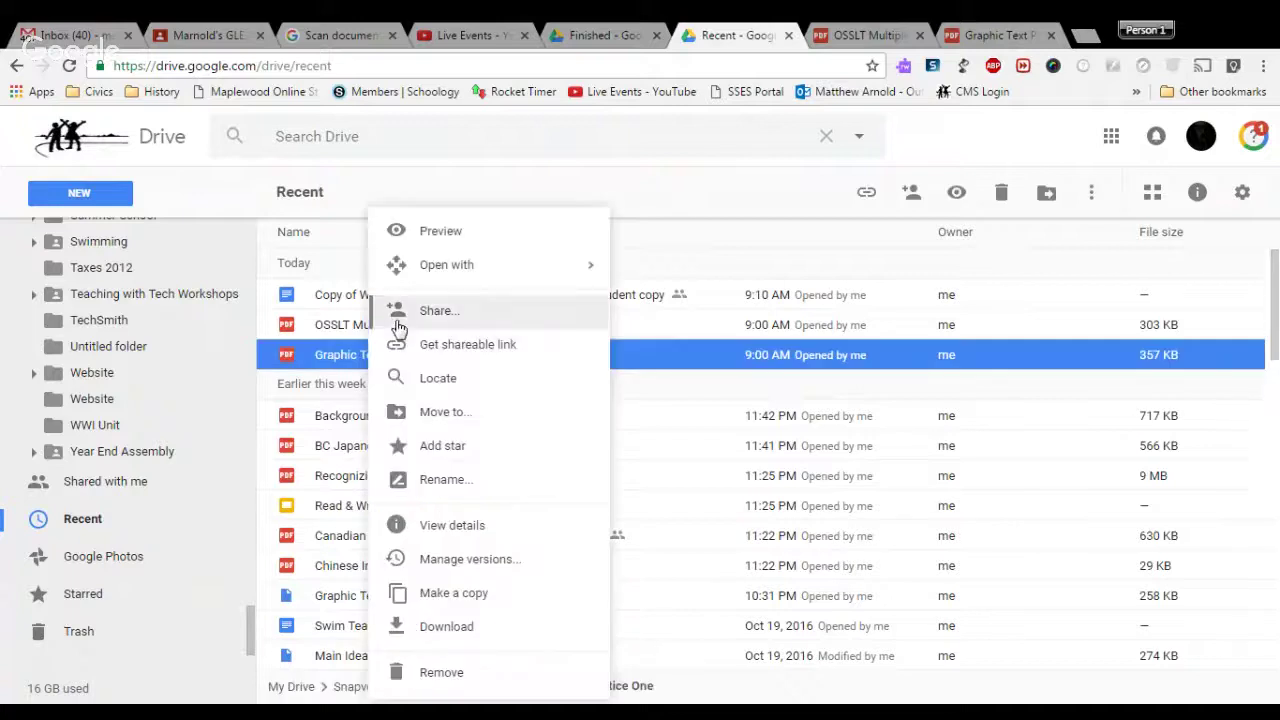
{"action": "mouse_move", "coordinate": [425, 277]}
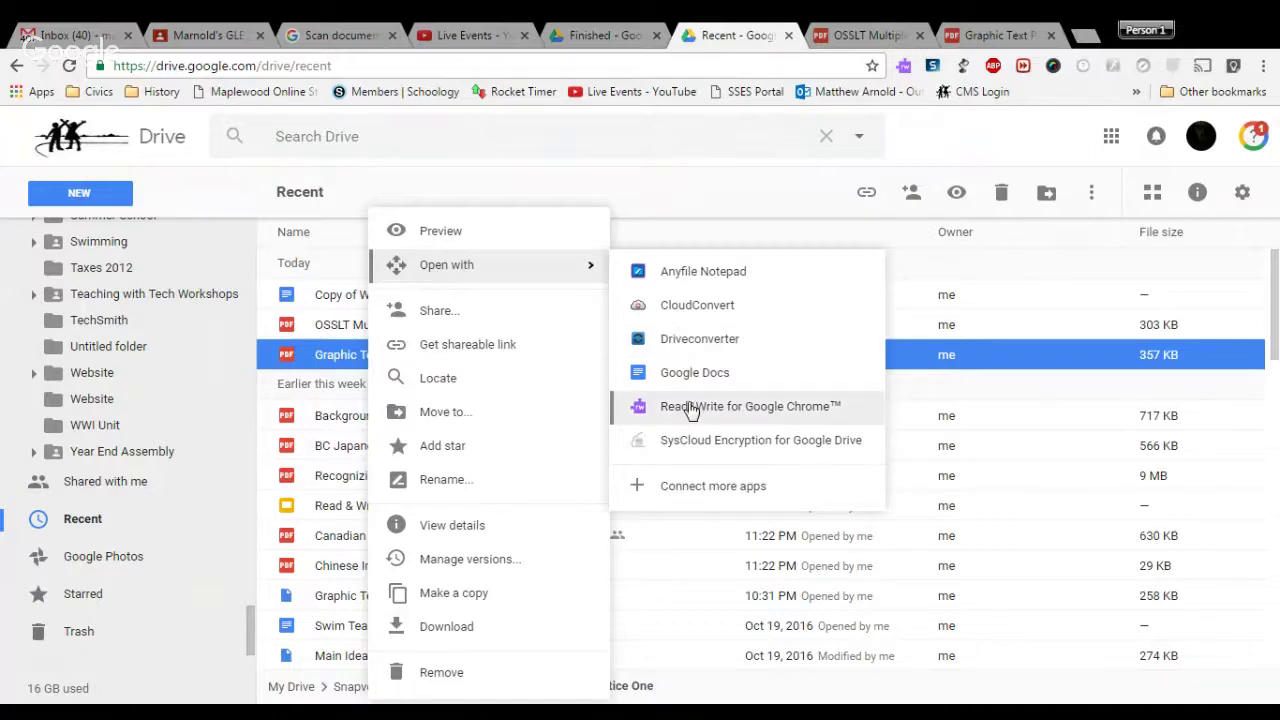
- Look for Graphic Text Practice One in Snapverter's Finished, "Drop files here to convert" and In Progress folders
{"action": "left_click", "coordinate": [603, 35]}
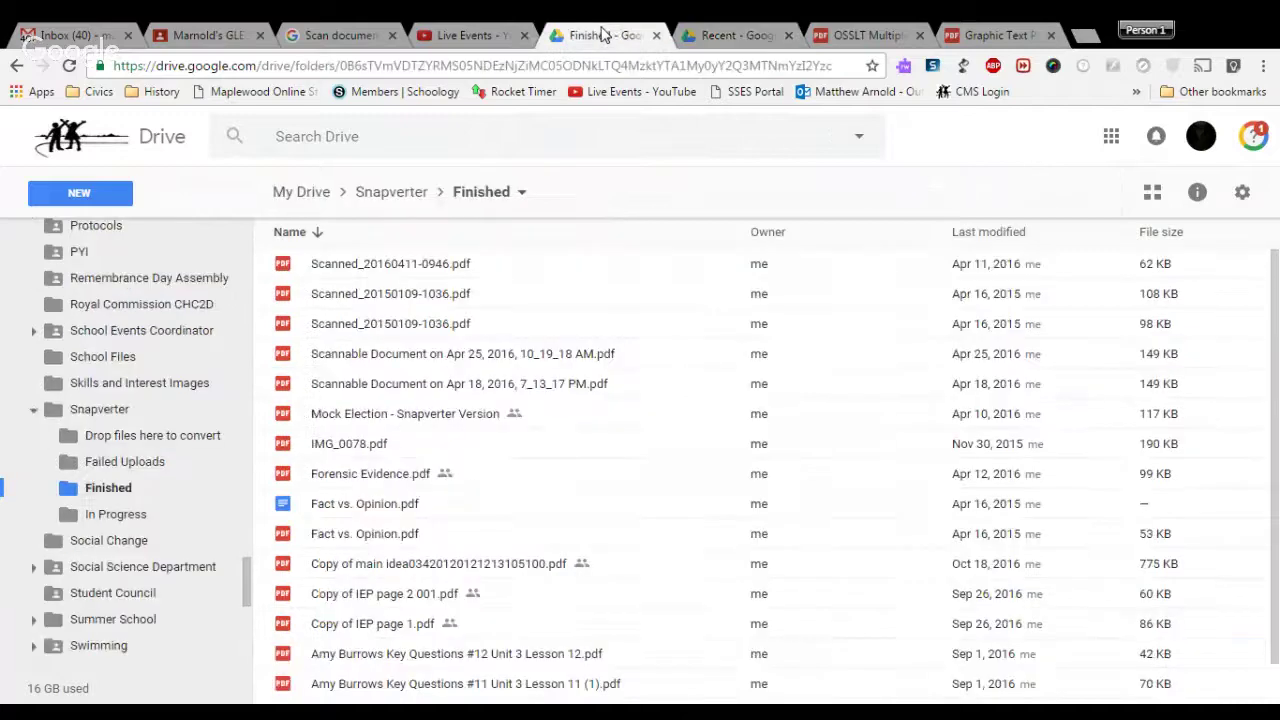
{"action": "scroll", "coordinate": [520, 468], "scroll_direction": "down", "scroll_amount": 1}
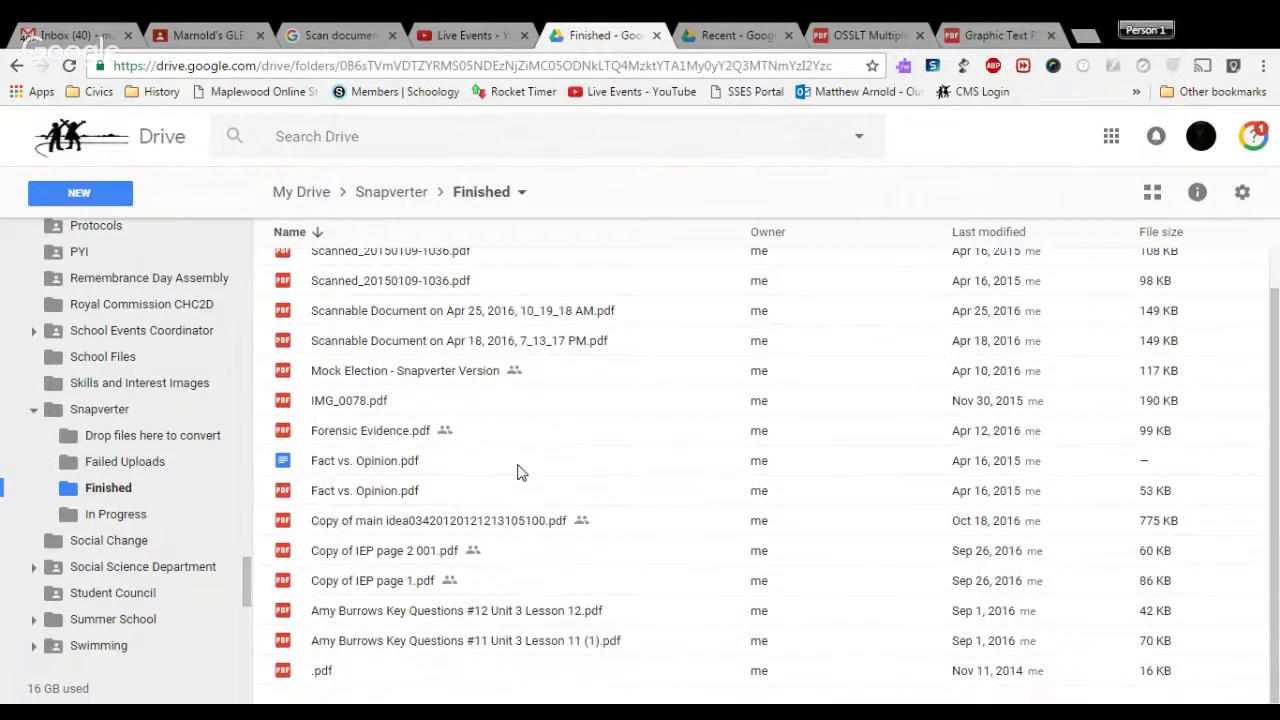
{"action": "scroll", "coordinate": [520, 472], "scroll_direction": "up", "scroll_amount": 1}
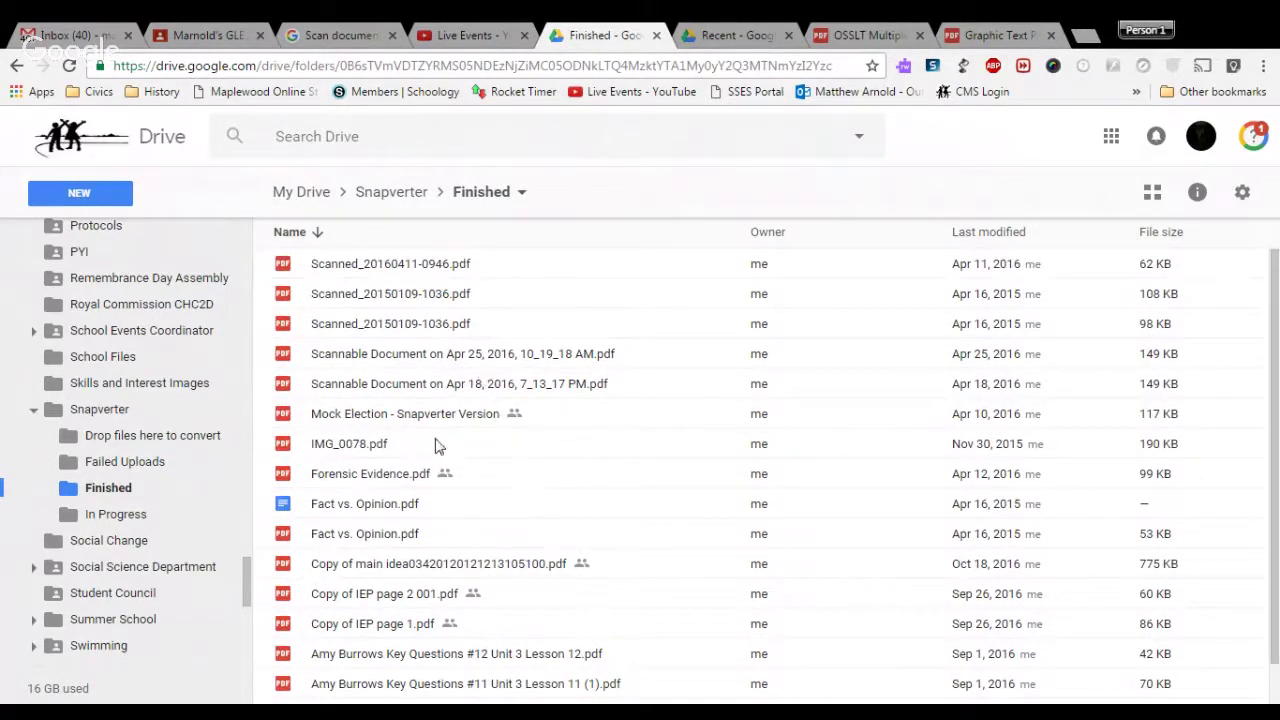
{"action": "left_click", "coordinate": [125, 433]}
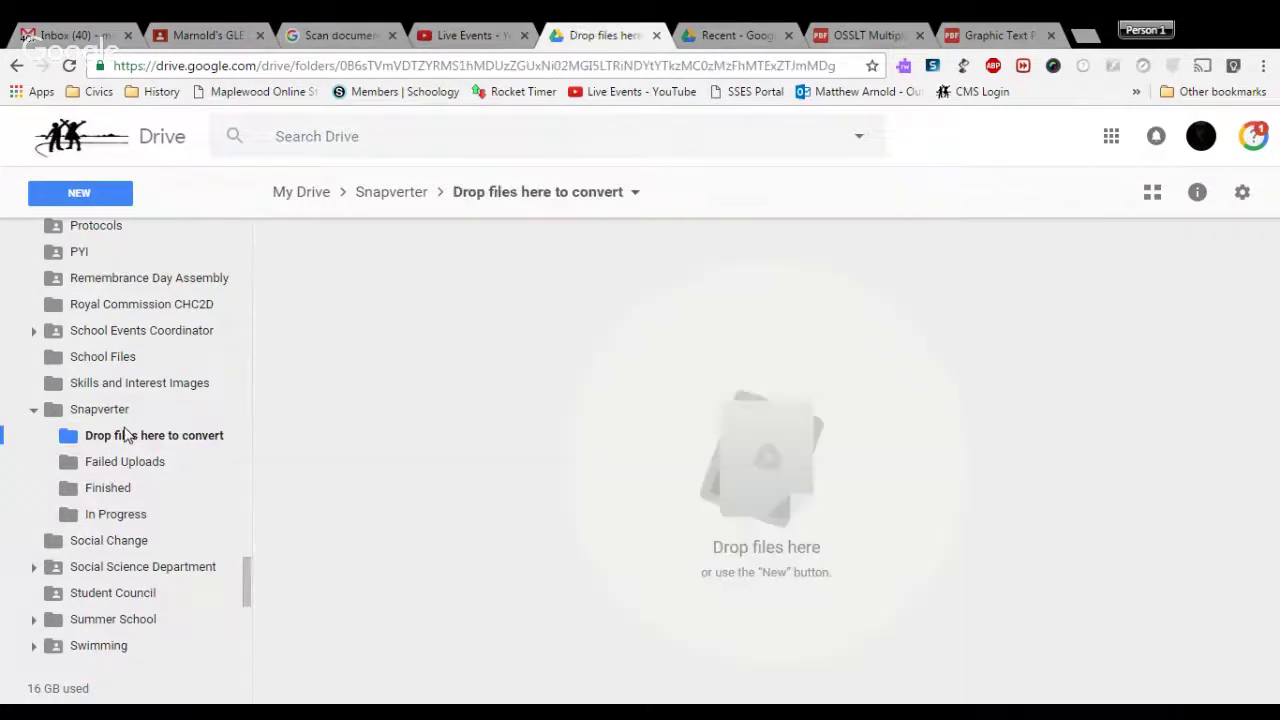
{"action": "left_click", "coordinate": [127, 514]}
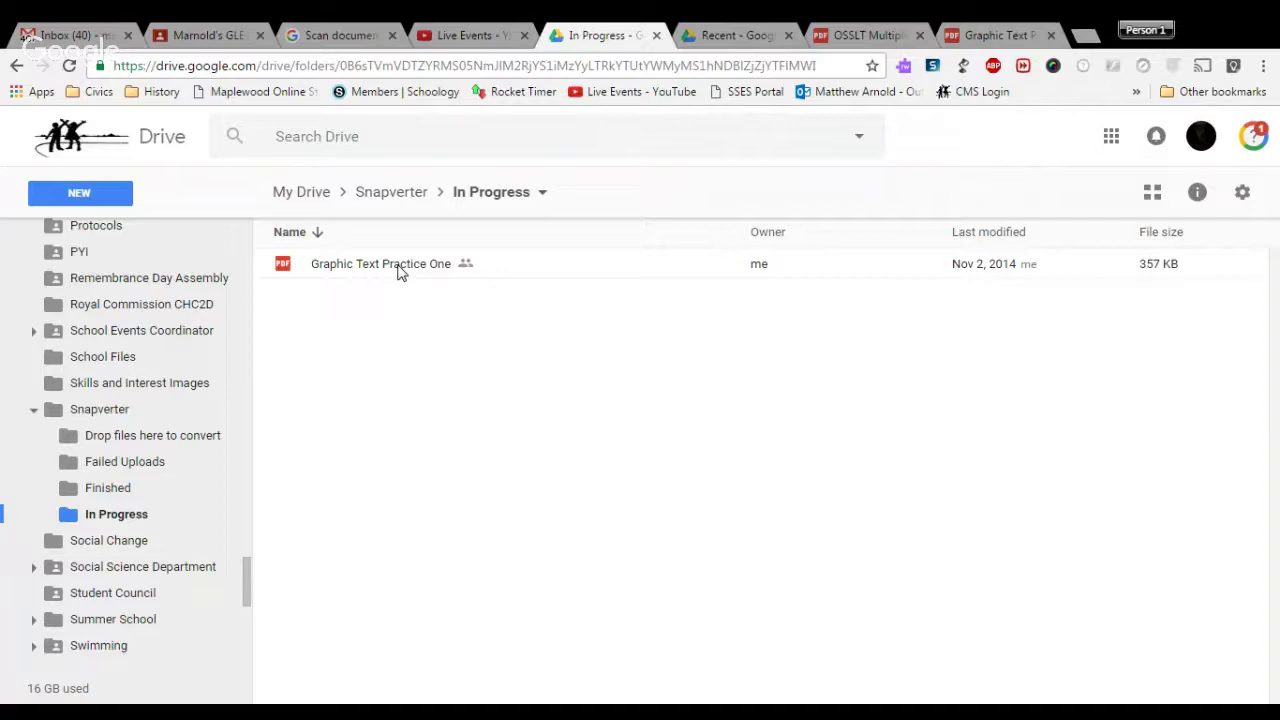
- Open Graphic Text Practice One from Drive's recent files with Read&Write for Google Chrome, view it and close it
{"action": "left_click", "coordinate": [729, 38]}
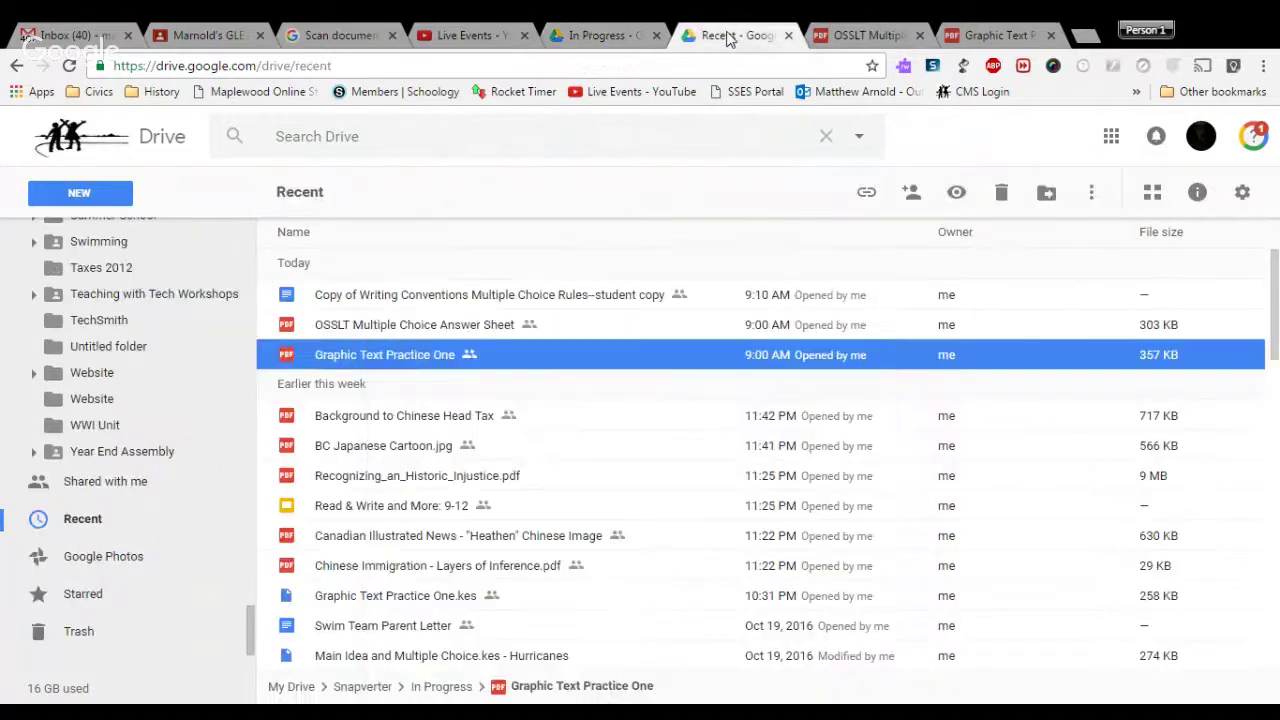
{"action": "right_click", "coordinate": [432, 362]}
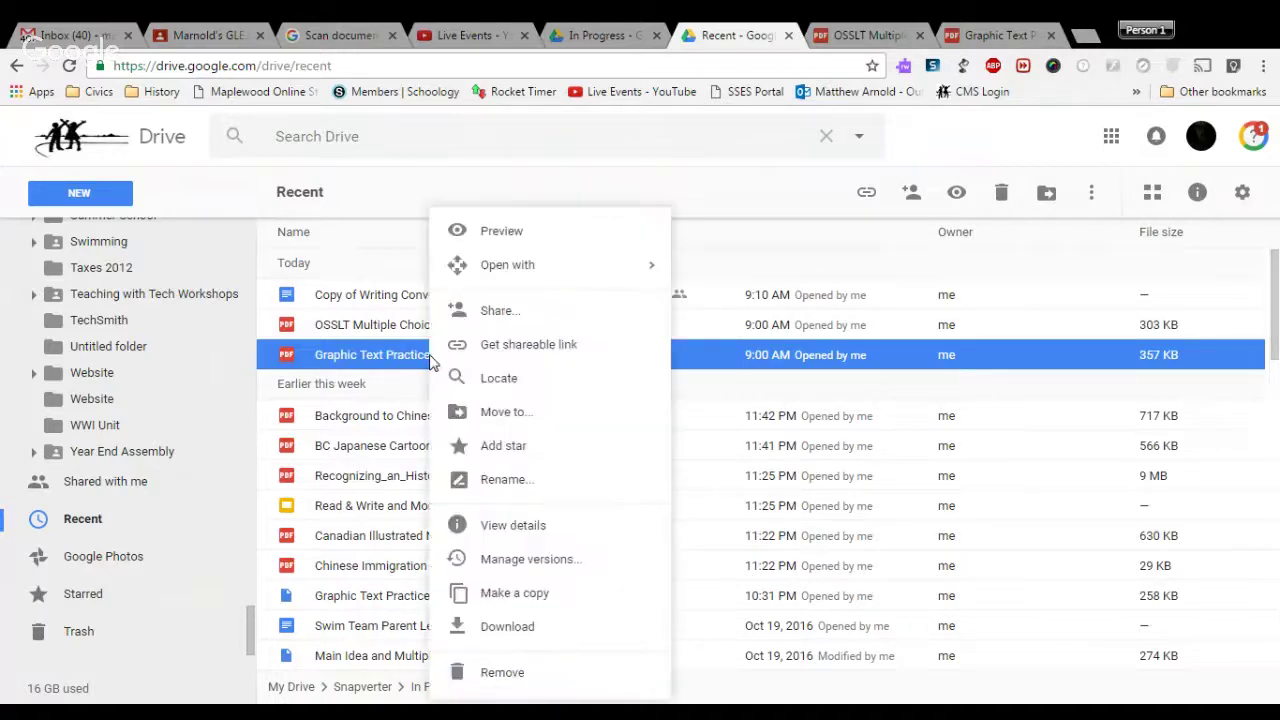
{"action": "mouse_move", "coordinate": [514, 266]}
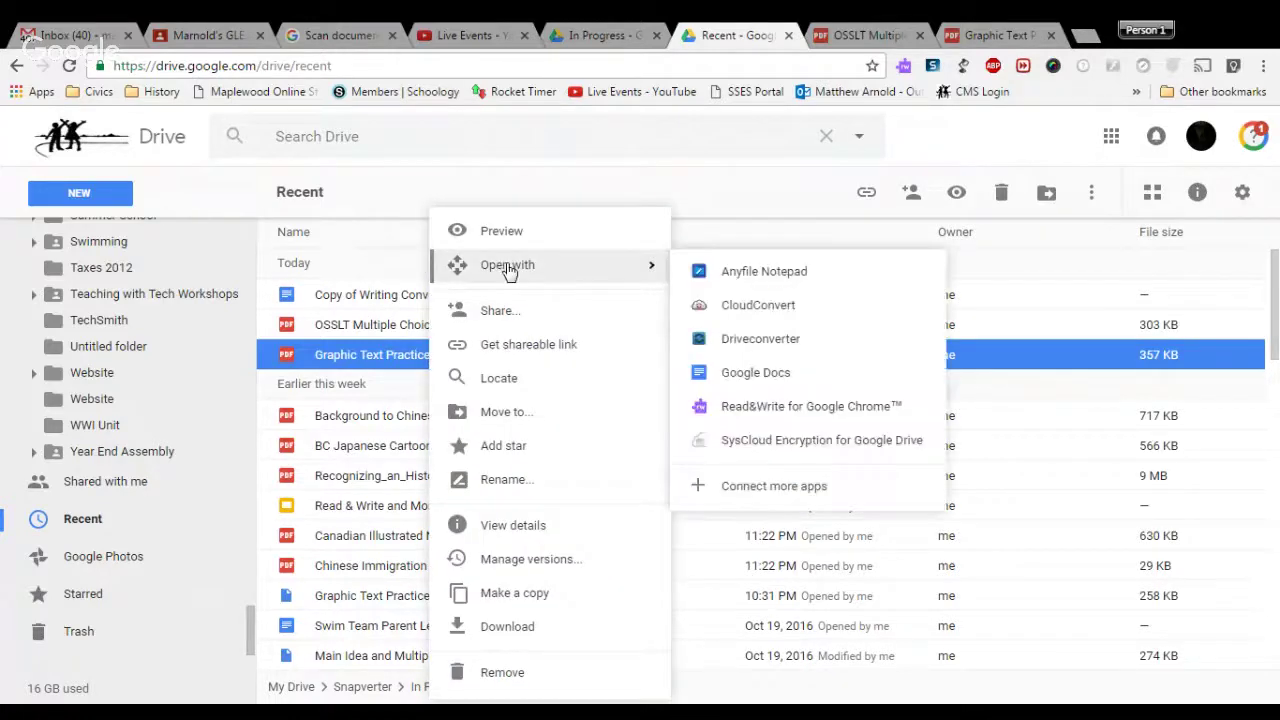
{"action": "left_click", "coordinate": [778, 408]}
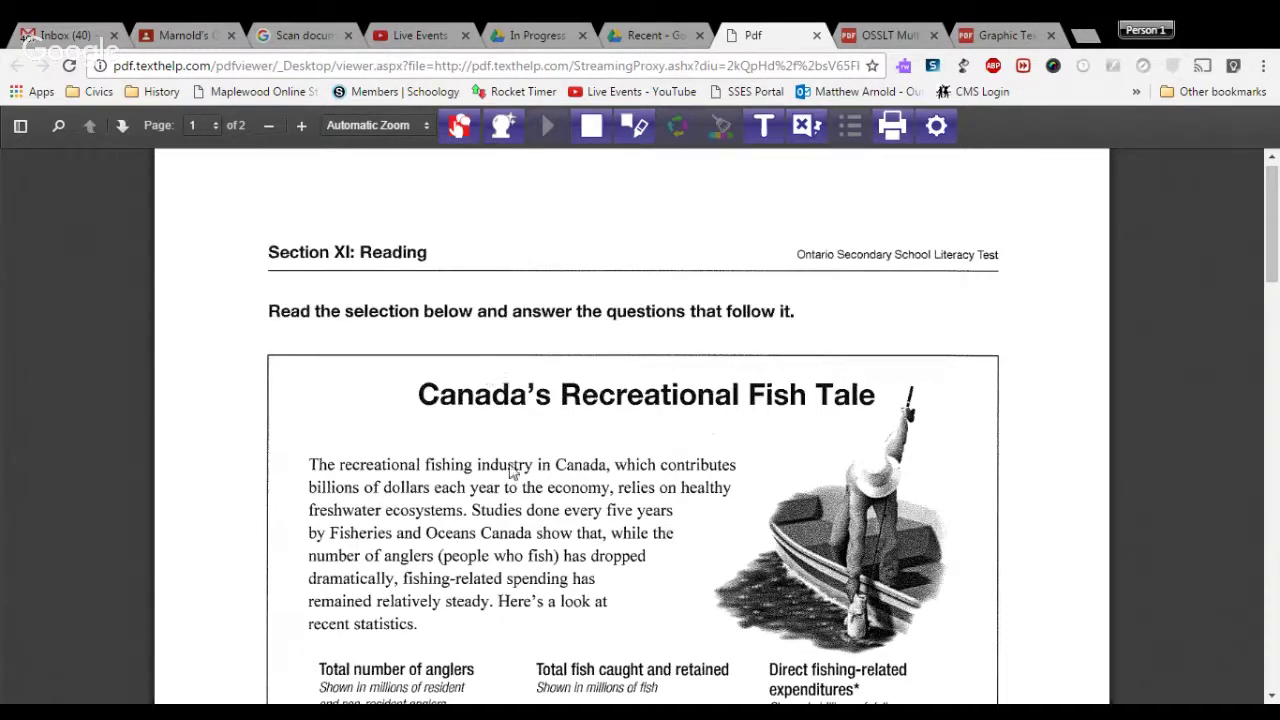
{"action": "left_click", "coordinate": [818, 35]}
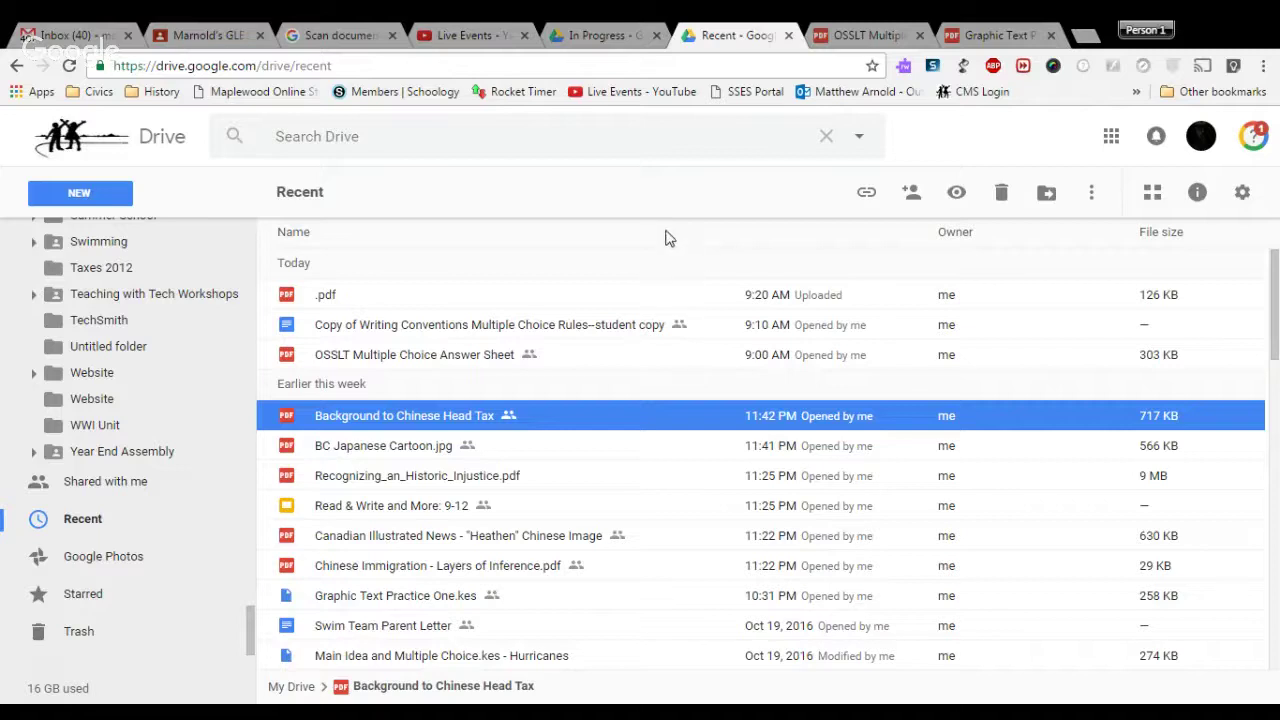
- Return to Snapverter's Finished folder and look through its list for the newly converted PDF
{"action": "left_click", "coordinate": [606, 35]}
{"action": "left_click", "coordinate": [133, 495]}
{"action": "scroll", "coordinate": [435, 488], "scroll_direction": "down", "scroll_amount": 1}
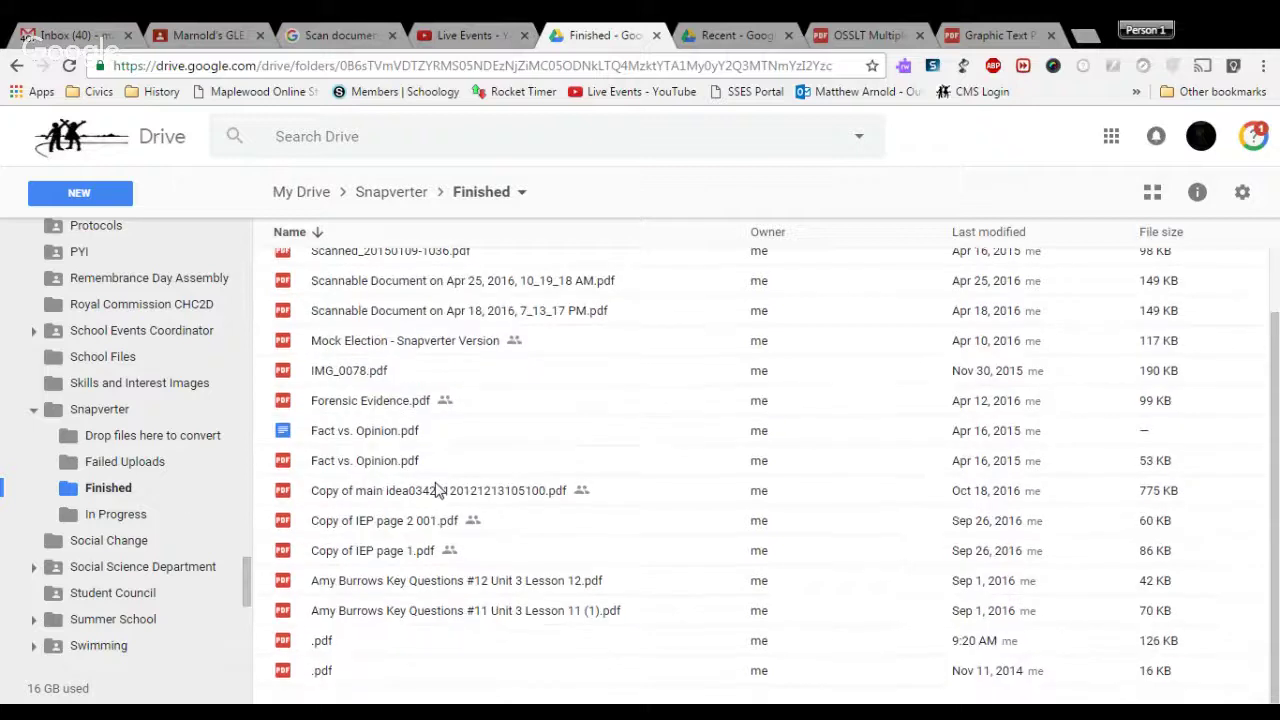
{"action": "scroll", "coordinate": [435, 488], "scroll_direction": "up", "scroll_amount": 1}
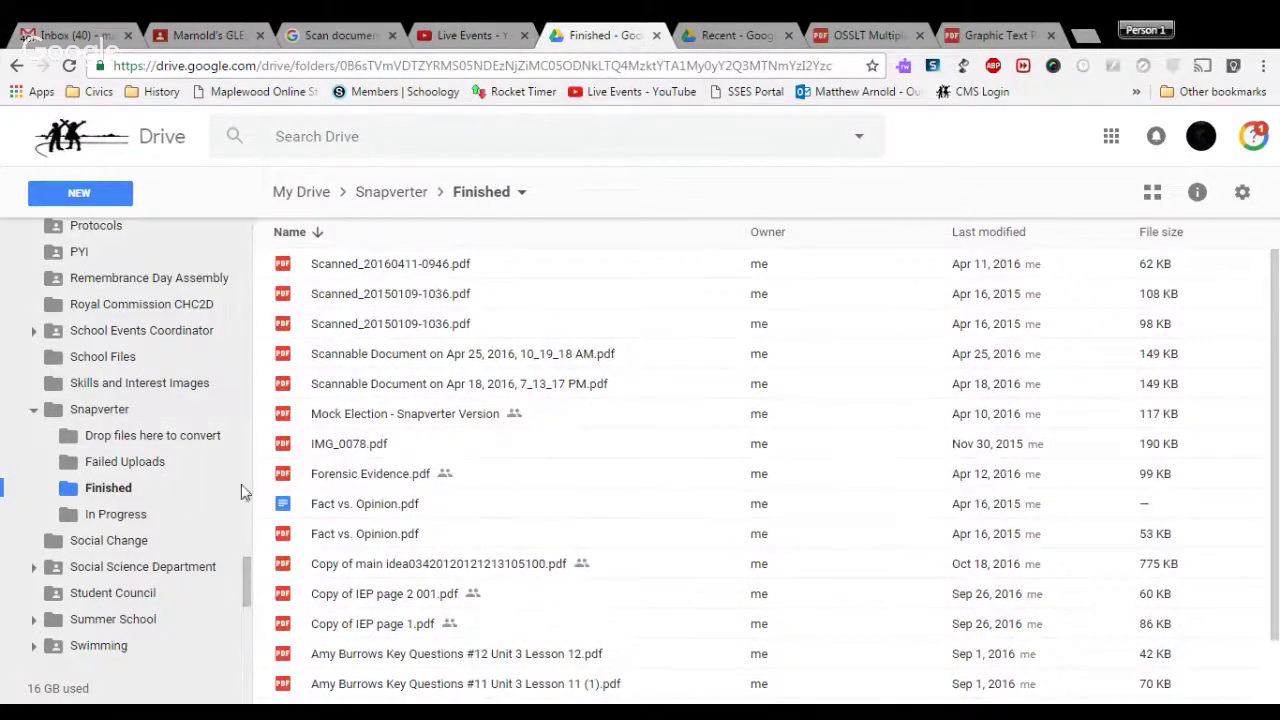
- Recheck Snapverter's In Progress folder after viewing the OSSLT answer sheet, and switch to YouTube's live events page
{"action": "left_click", "coordinate": [857, 32]}
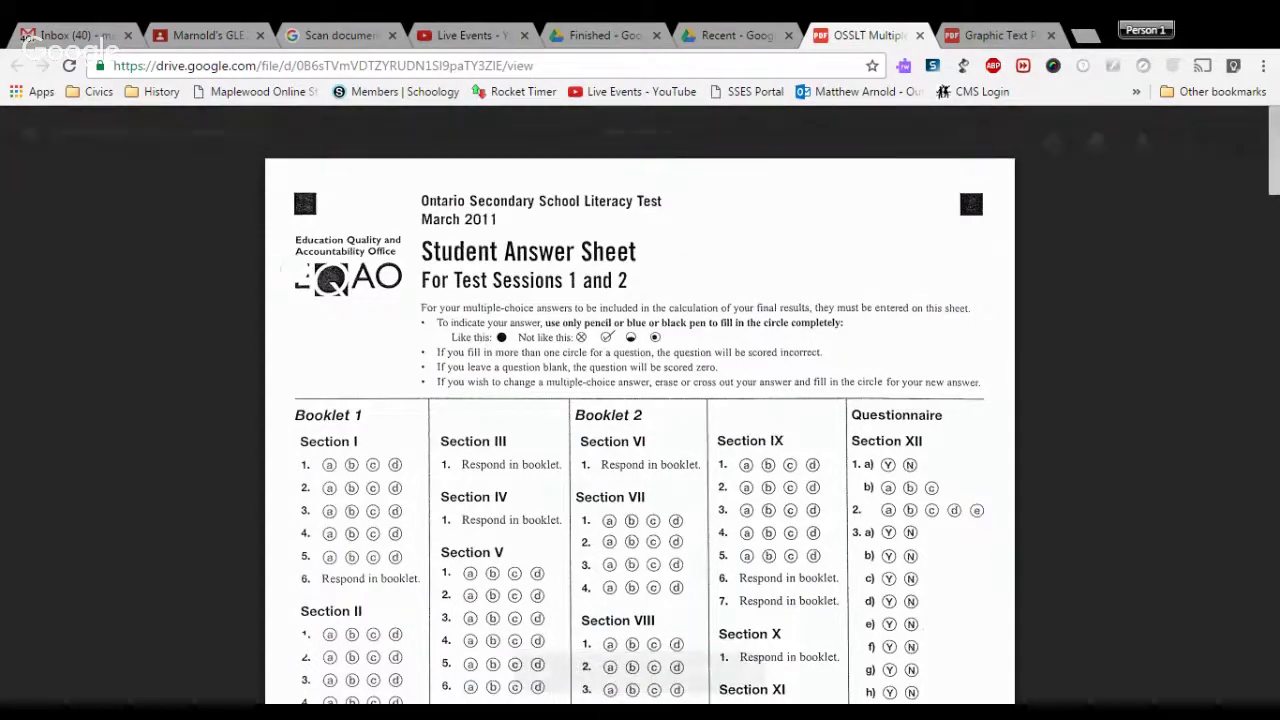
{"action": "left_click", "coordinate": [600, 35]}
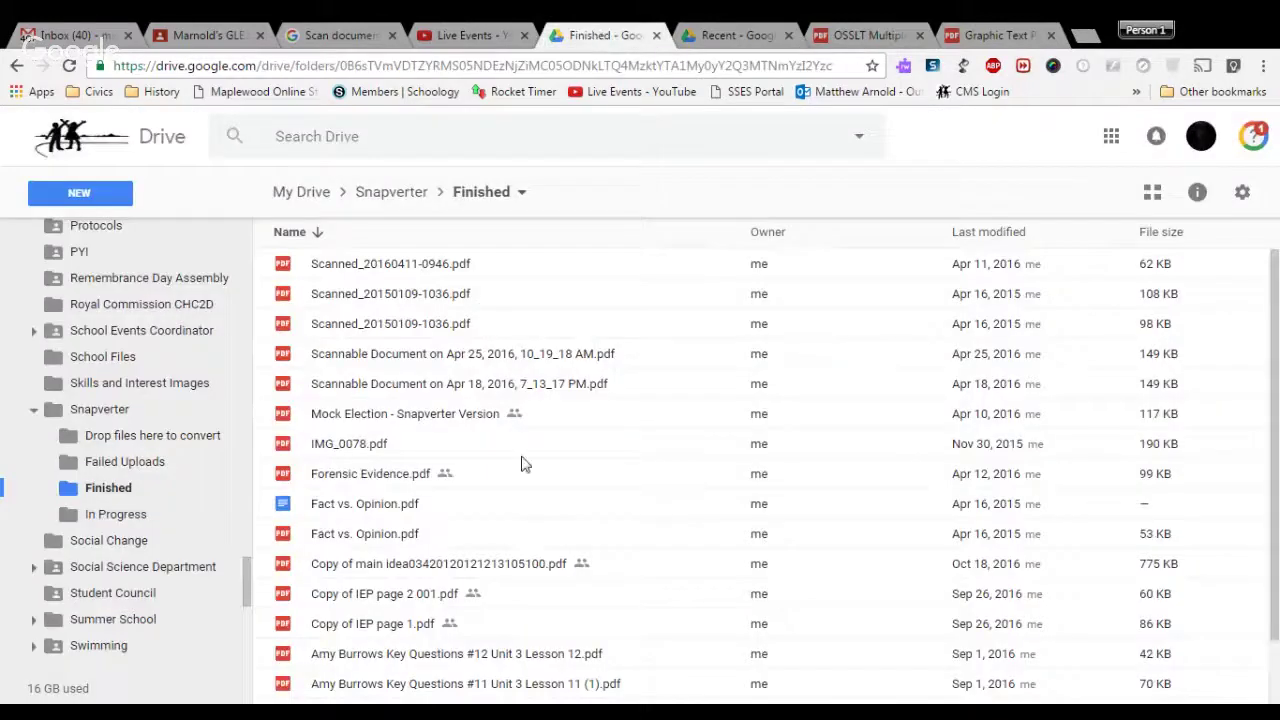
{"action": "left_click", "coordinate": [125, 518]}
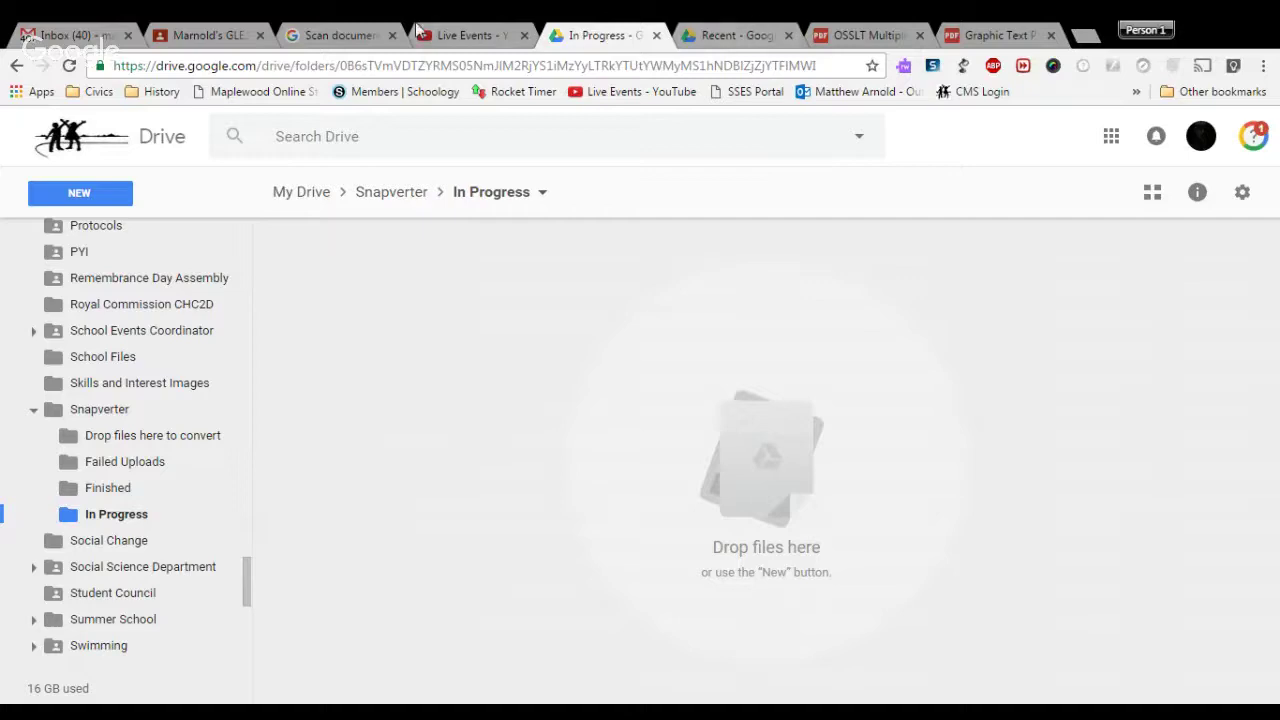
{"action": "left_click", "coordinate": [490, 34]}
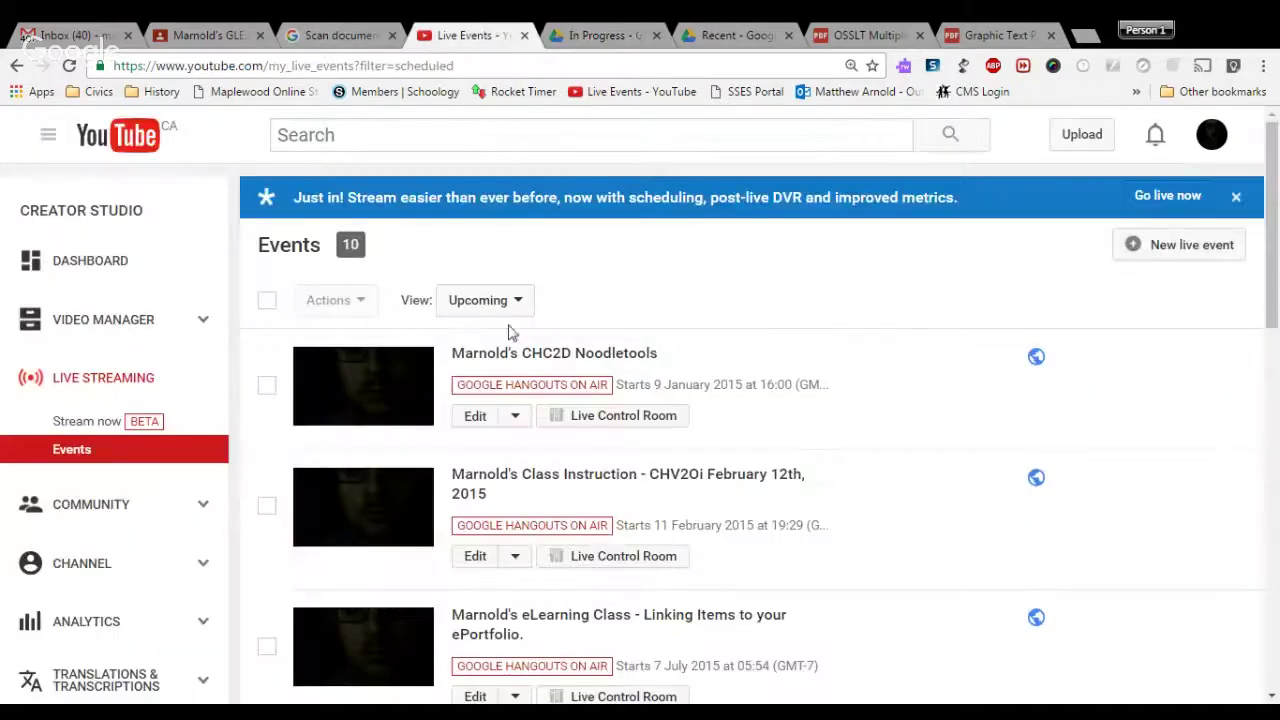